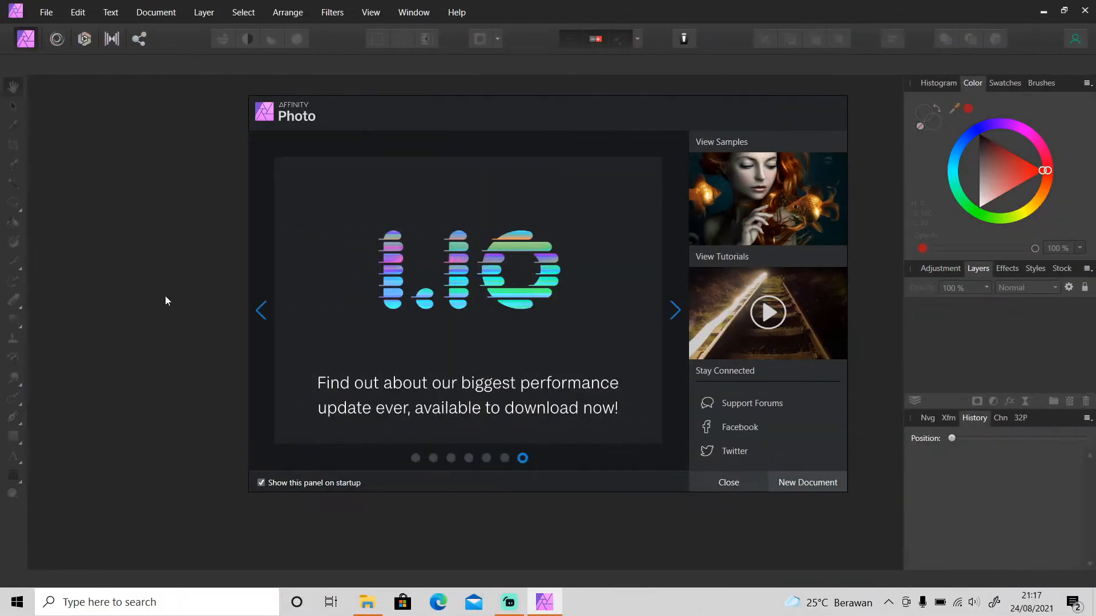
- Open the photo of a hand holding a phone and the skateboarder photo from the Downloads folder
click(367, 602)
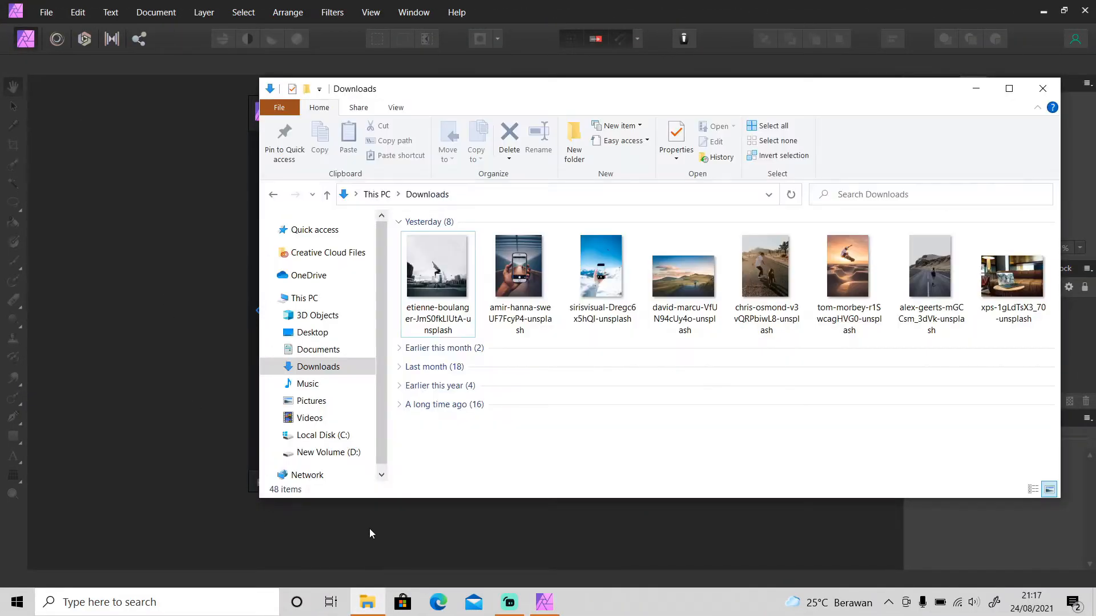
click(519, 274)
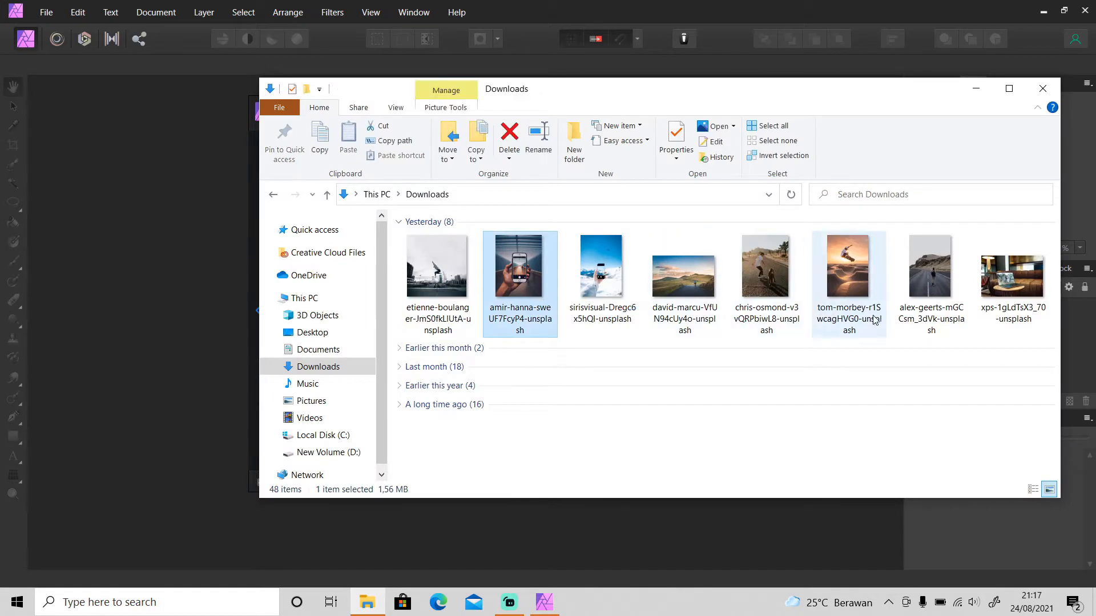
ctrl+click(849, 274)
key(Return)
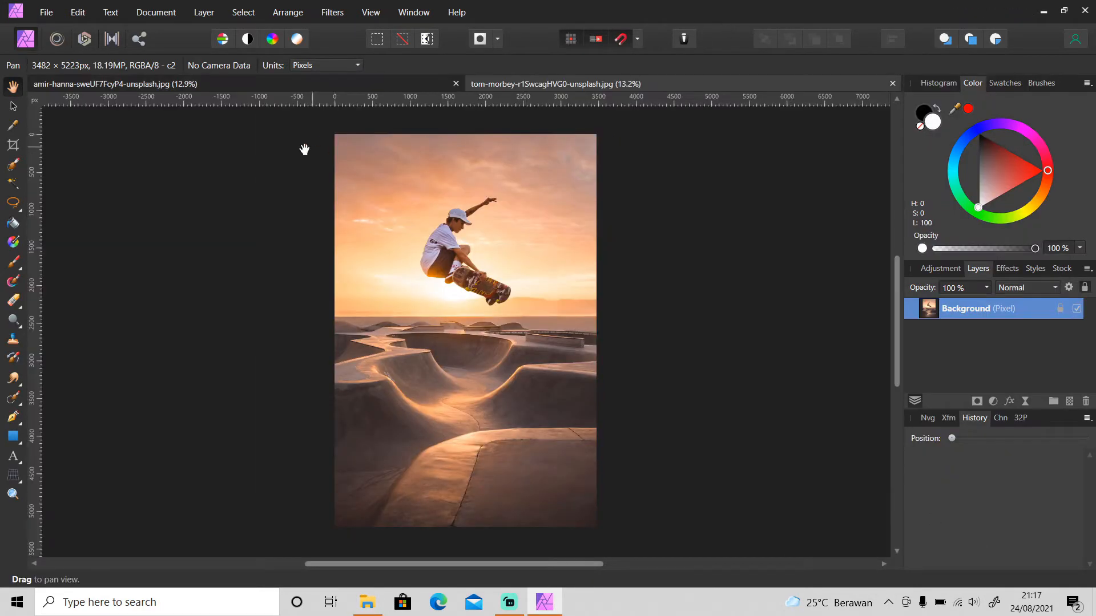
- Set up the Freehand Selection tool with the Polygonal type in the phone photo
click(313, 87)
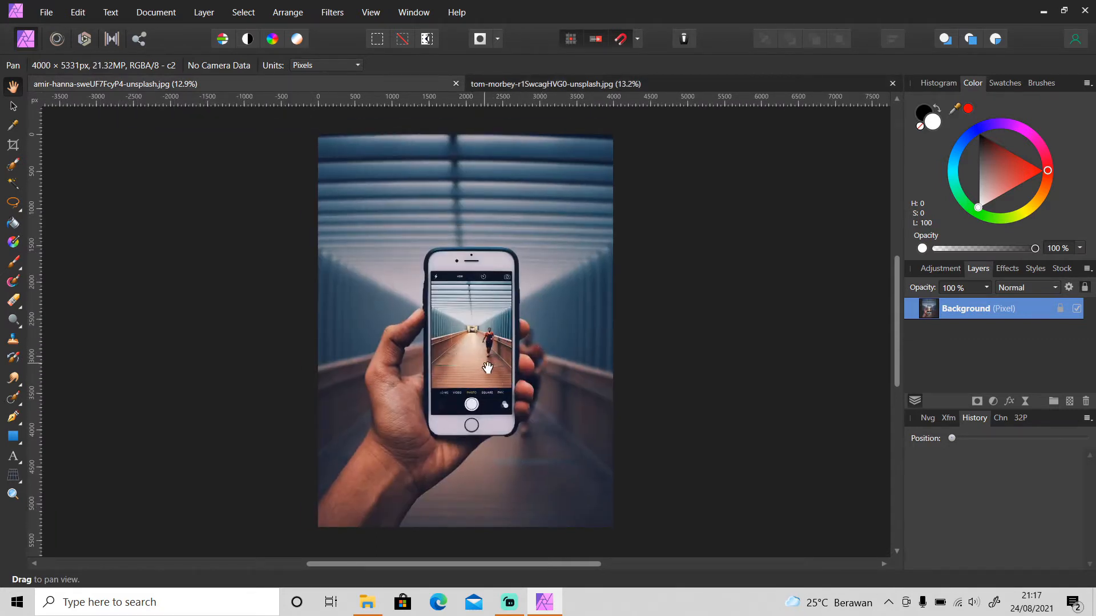
key(l)
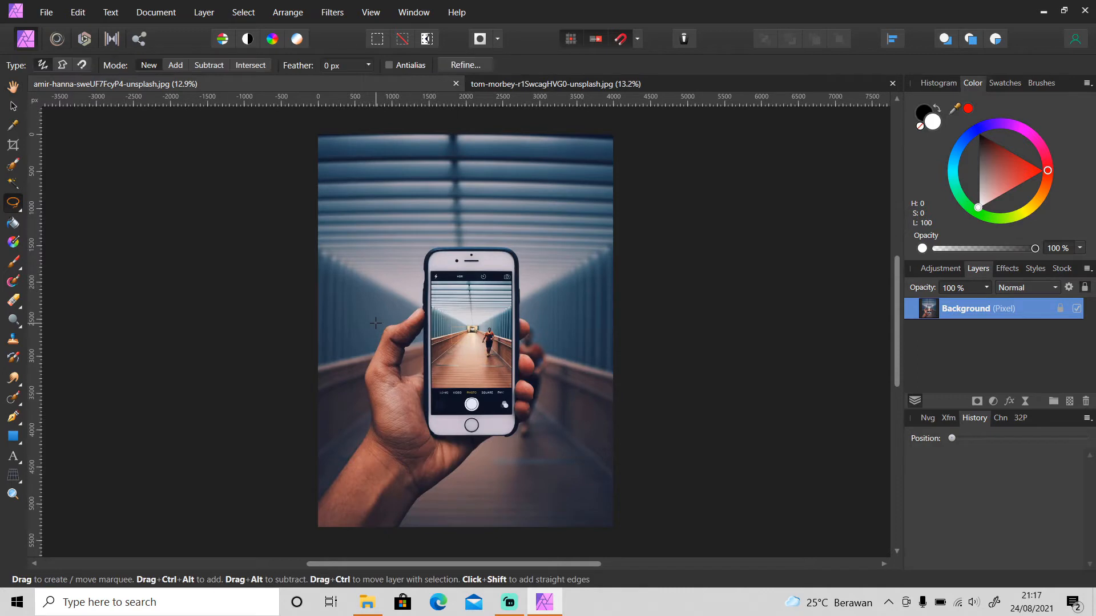
click(62, 66)
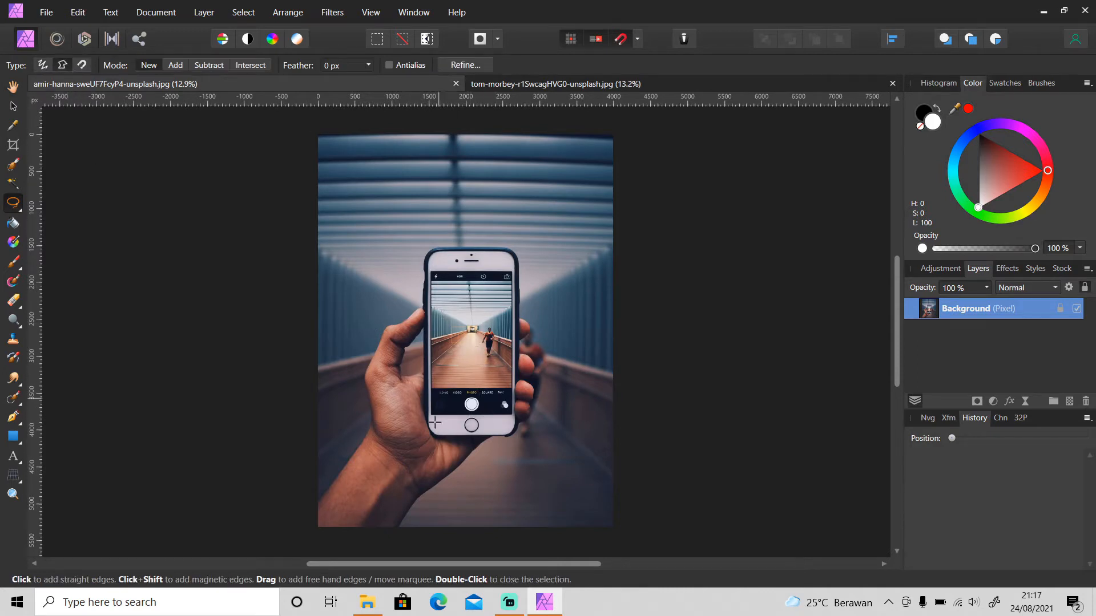
- View the skateboarder photo and return to the phone photo
click(542, 86)
key(h)
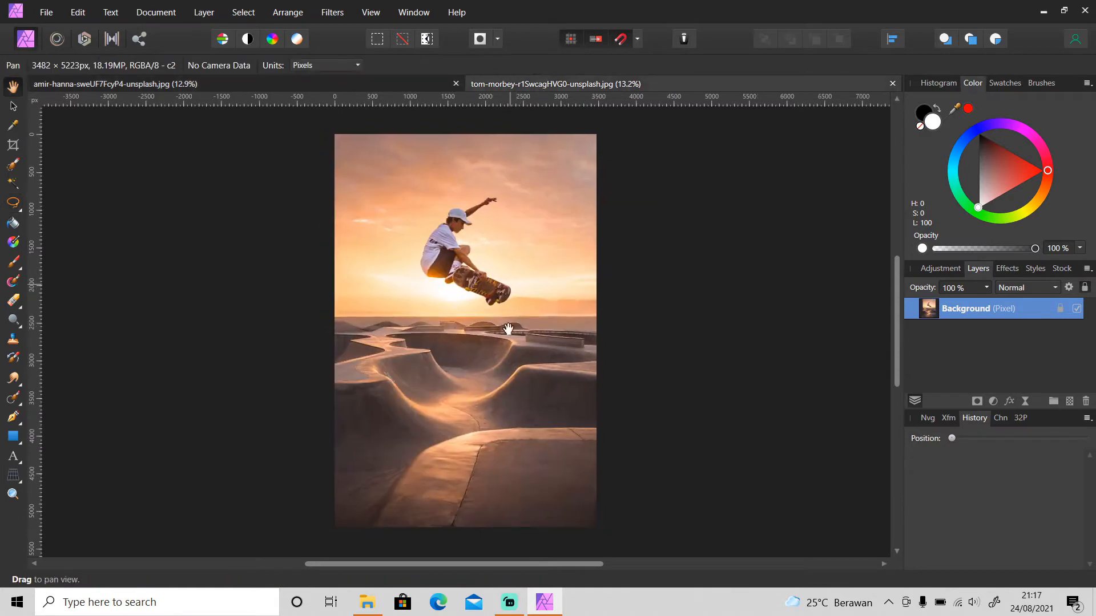
click(371, 81)
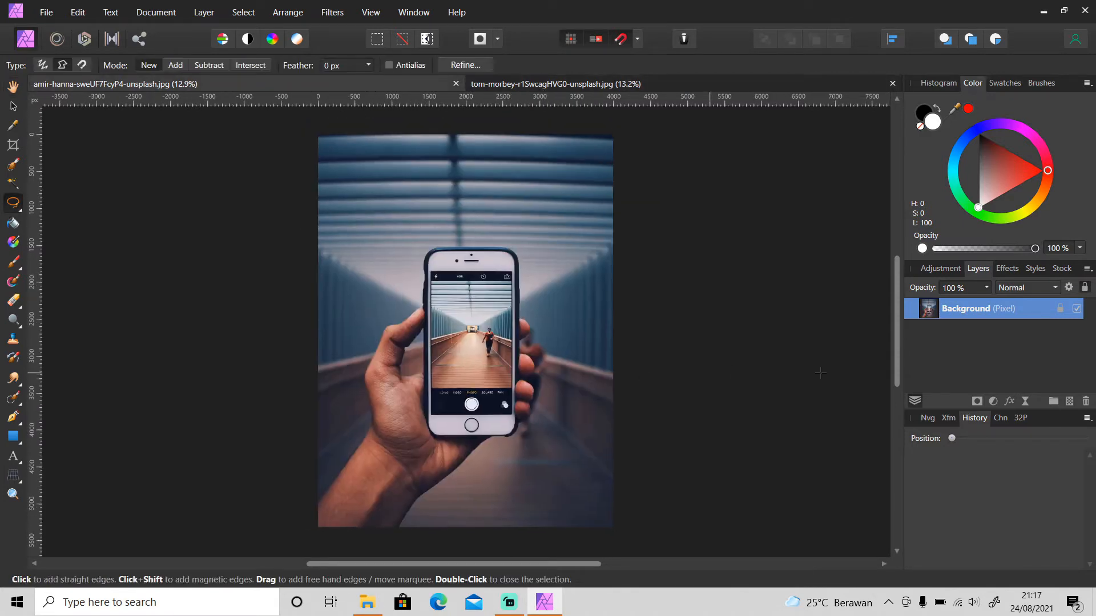
- Unlock the Background layer and start a polygonal selection below the canvas, tracing the forearm's lower edge up to the palm
click(1059, 308)
key(z)
click(392, 515)
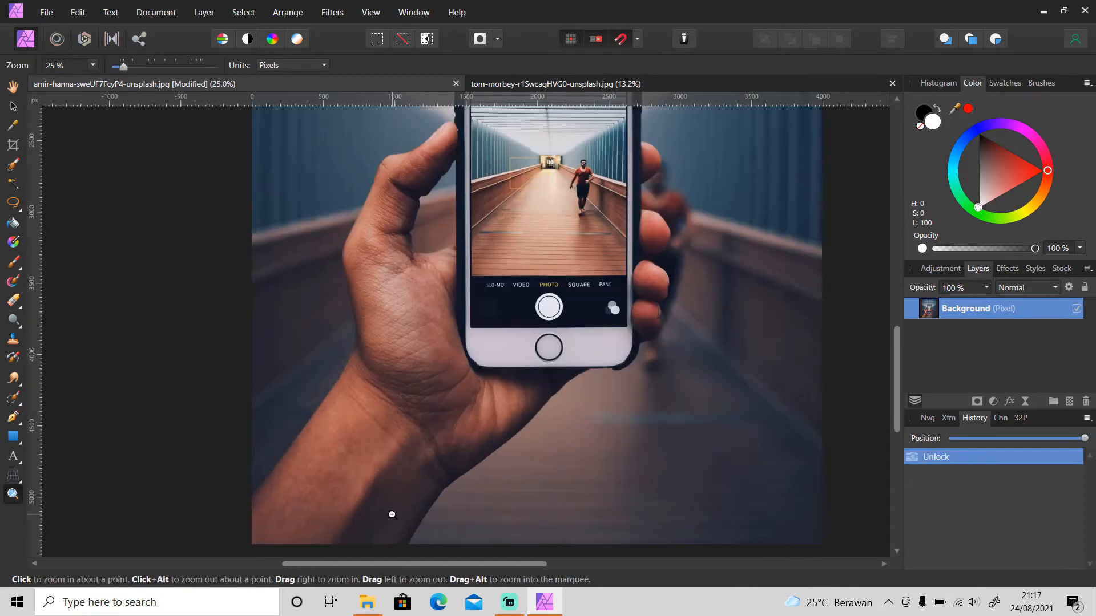
click(392, 514)
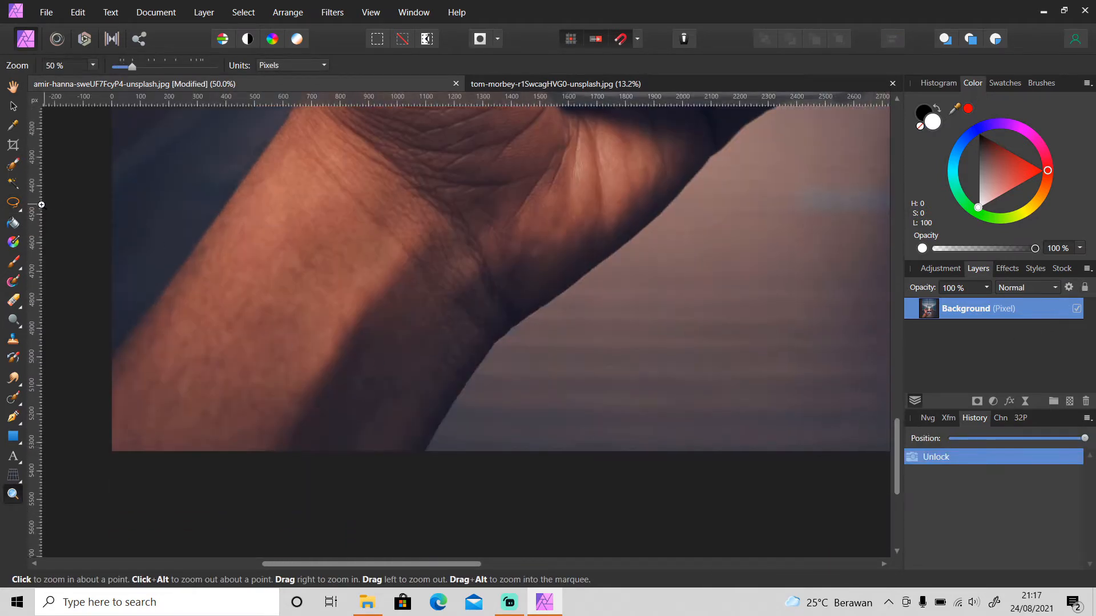
key(l)
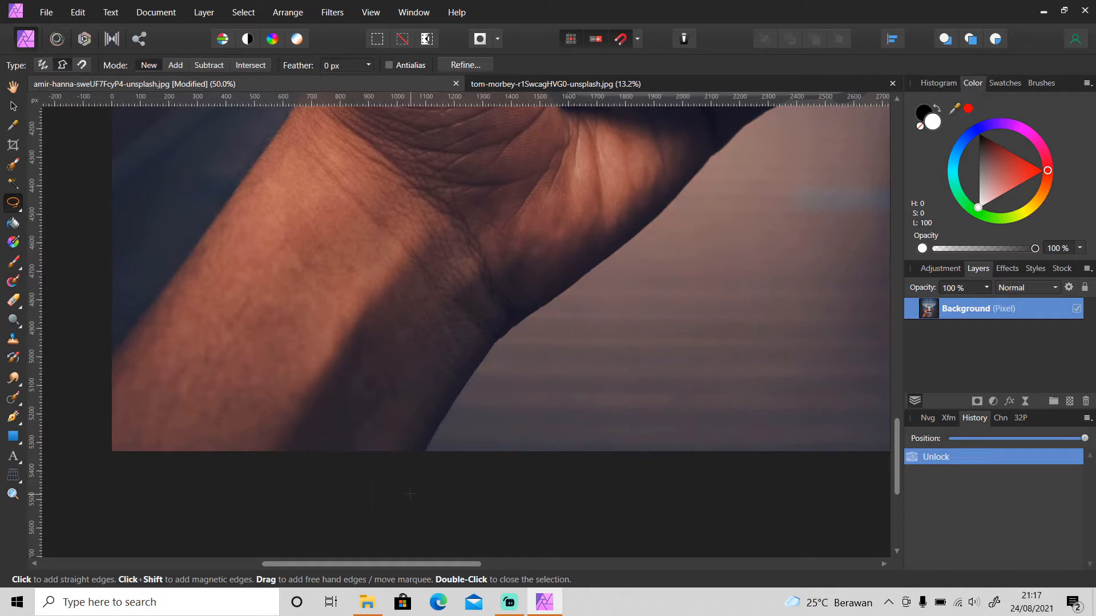
click(410, 494)
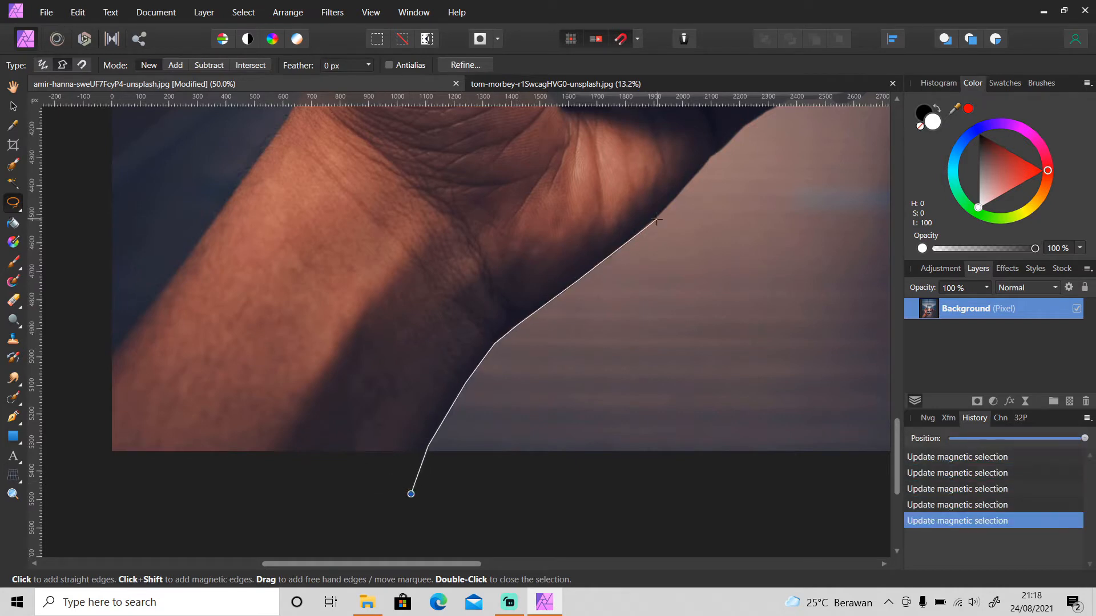
click(656, 219)
- Continue the selection outline along the underside of the palm and around the phone's lower-right corner to the little finger
drag(450, 564, 489, 565)
drag(897, 426, 897, 383)
click(592, 388)
click(610, 363)
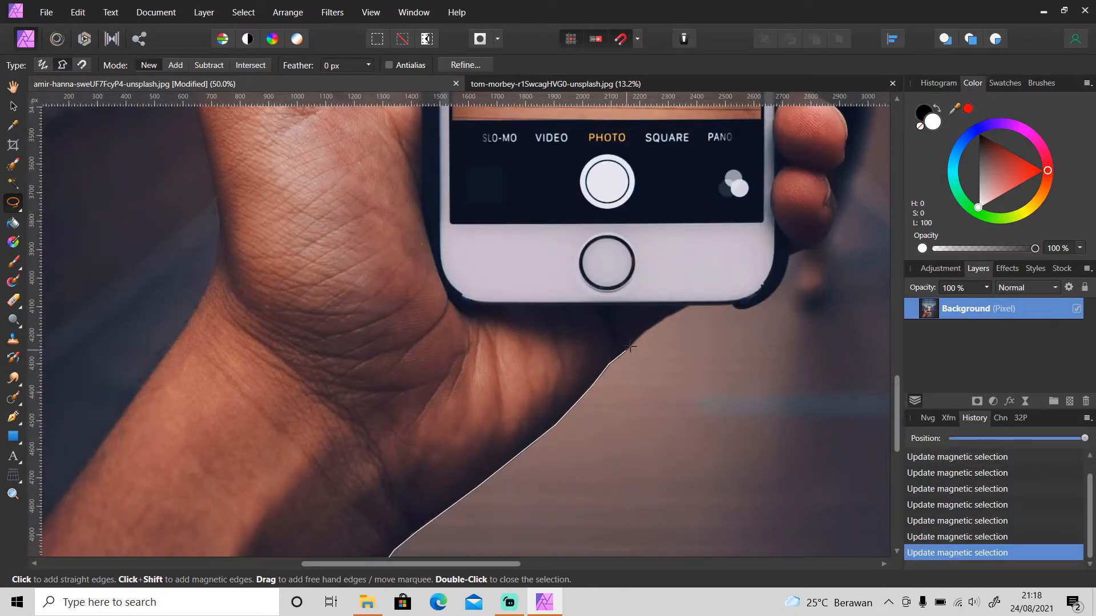
click(630, 346)
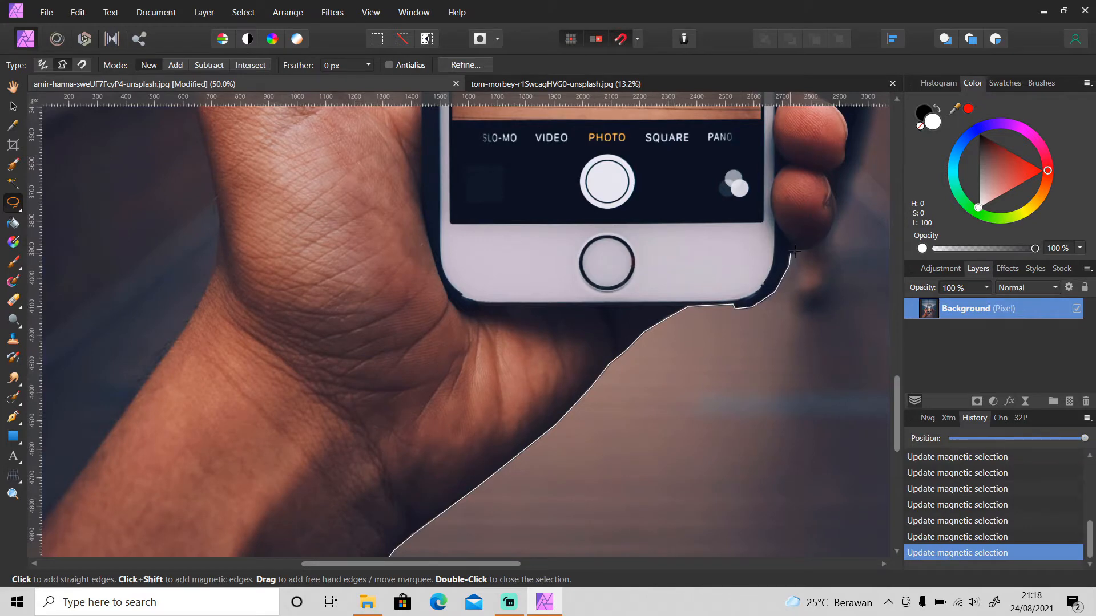
- Extend the selection outline around the fingertips, up the phone's right side and across its top edge
scroll(828, 170, up, 5)
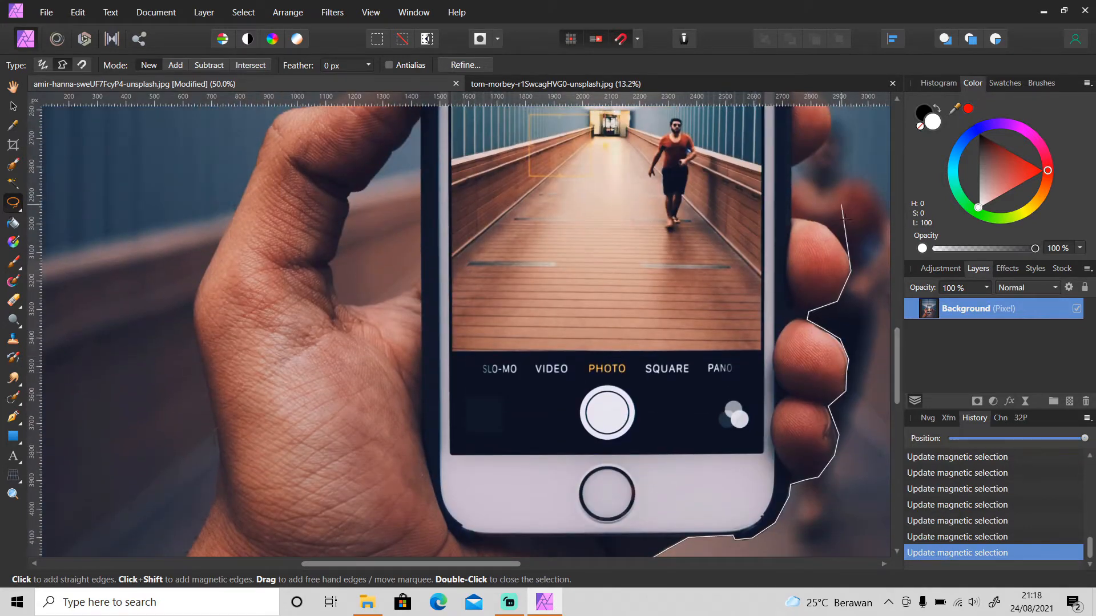
scroll(792, 168, up, 5)
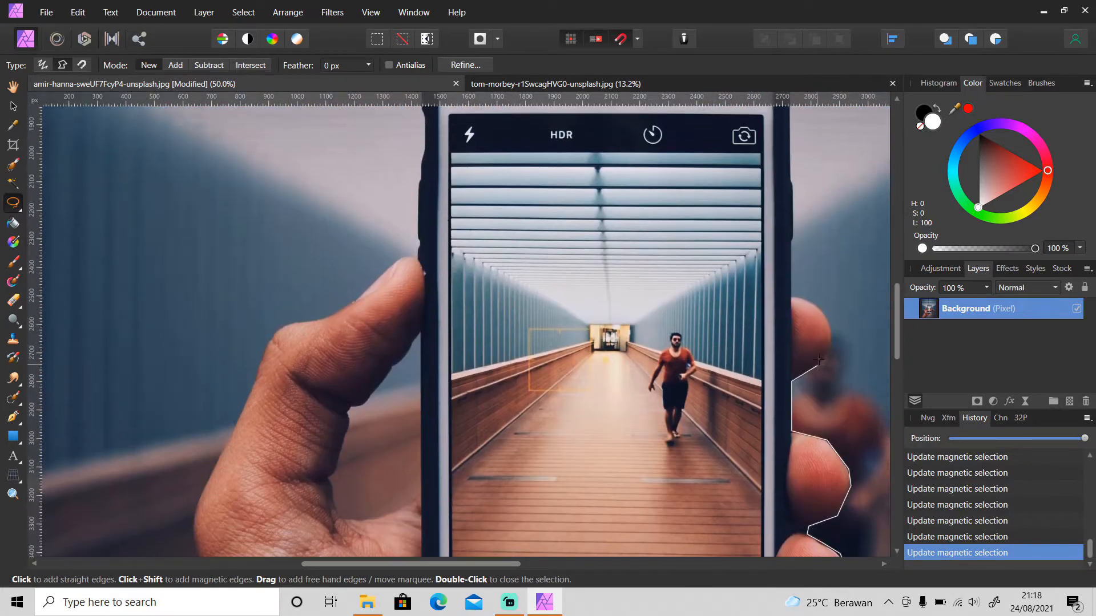
scroll(793, 231, up, 3)
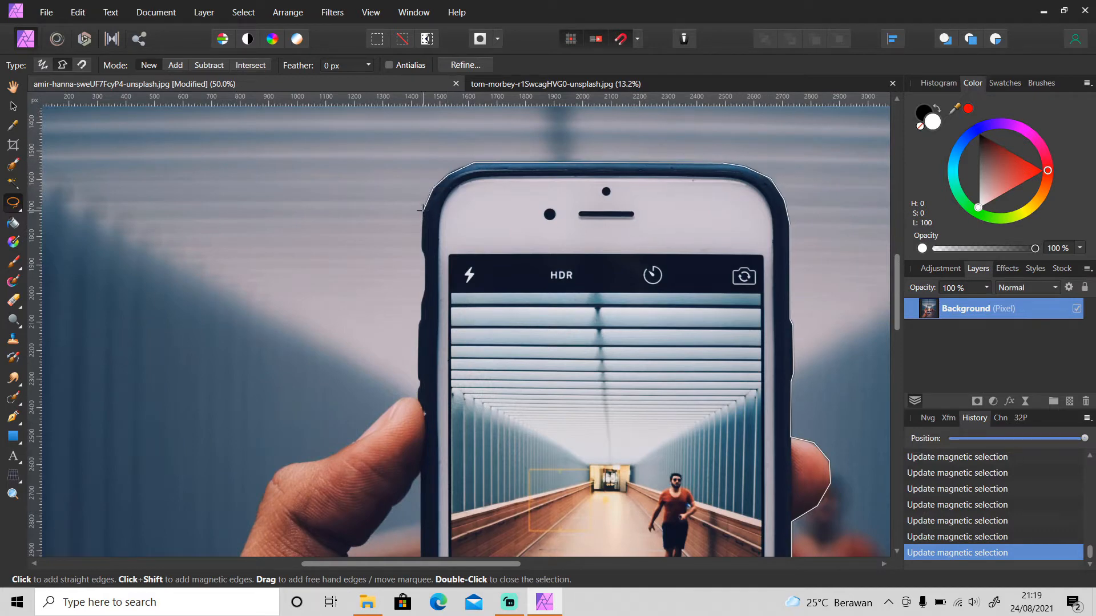
- Undo the last outline points at the phone's upper-left corner and retrace that corner down to the thumb
key(ctrl+z)
key(ctrl+z)
key(ctrl+z)
click(452, 171)
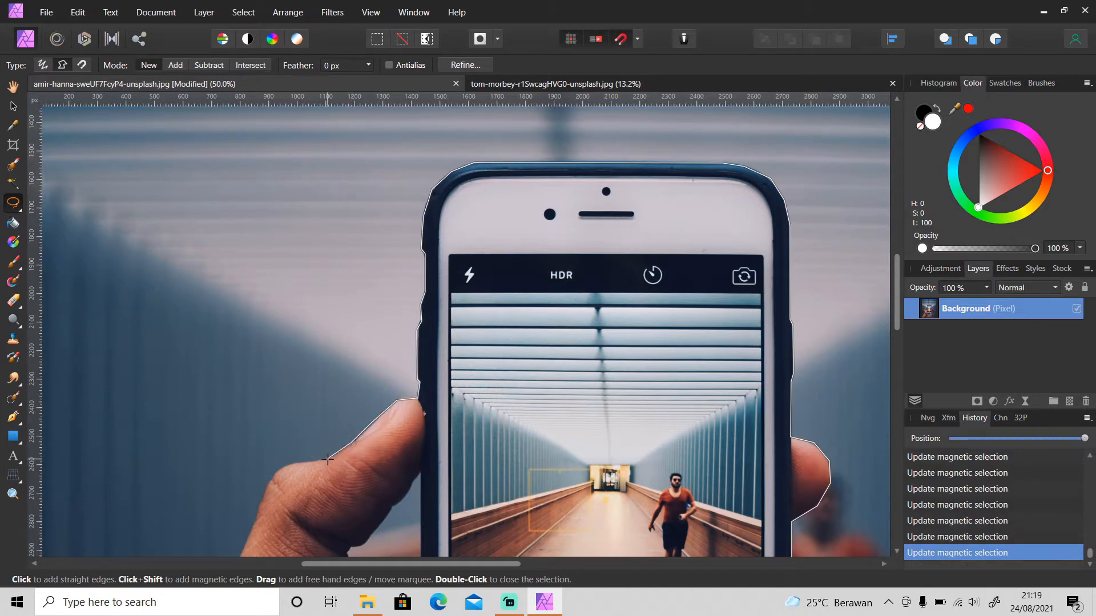
- Trace the selection outline around the thumb and along the outer edge of the hand to the wrist
scroll(270, 480, down, 3)
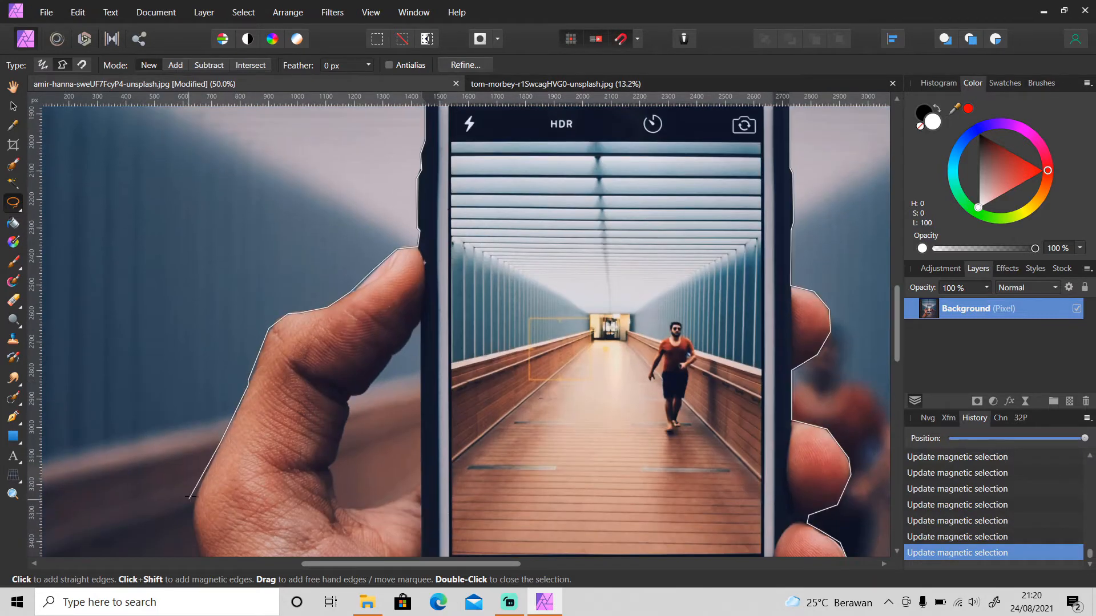
drag(899, 337, 896, 451)
click(191, 356)
click(203, 405)
click(218, 312)
click(216, 363)
- Trace the forearm's upper edge beyond the canvas and close the selection at its starting point
drag(393, 565, 286, 567)
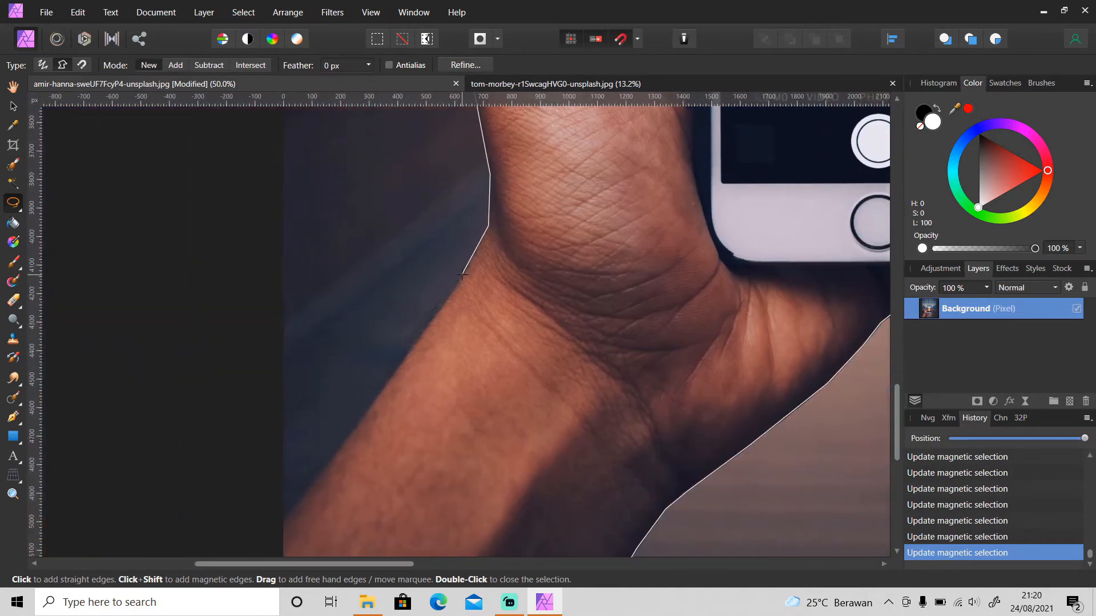
click(463, 274)
scroll(257, 537, down, 3)
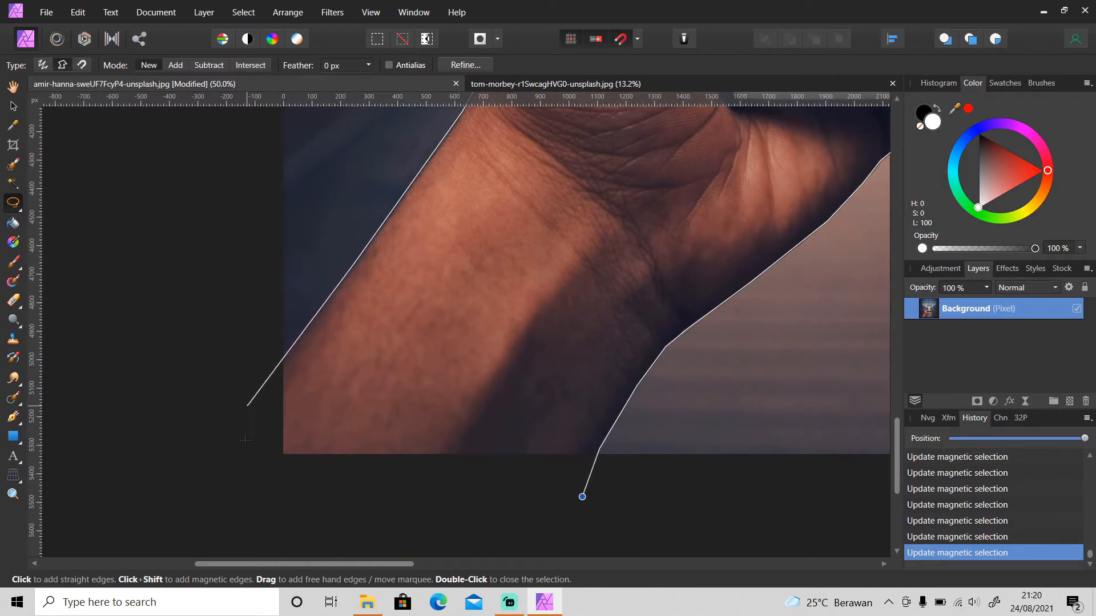
click(268, 505)
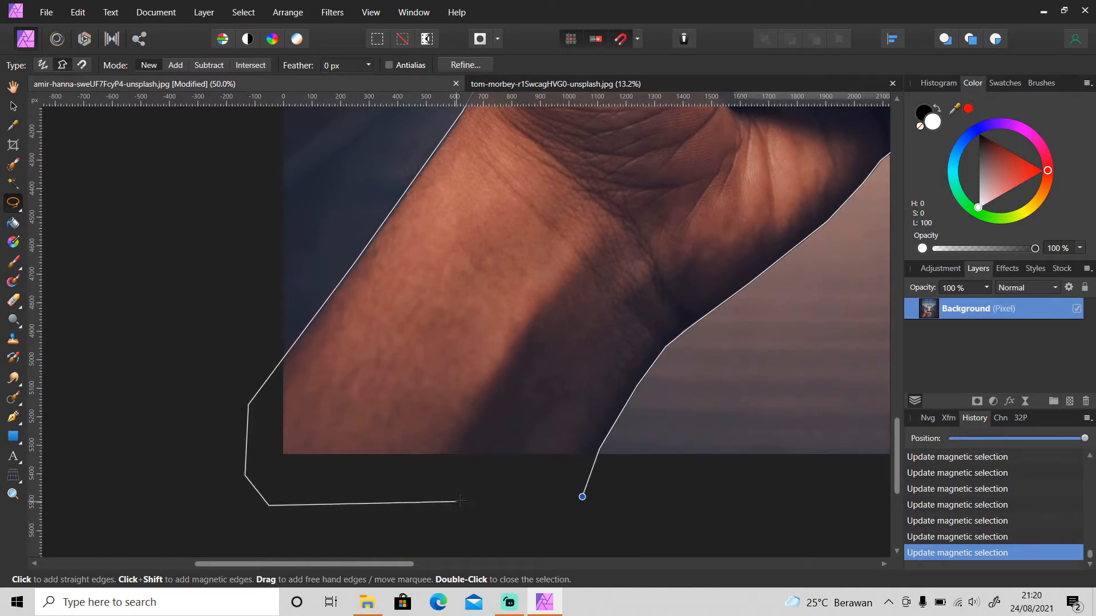
click(582, 497)
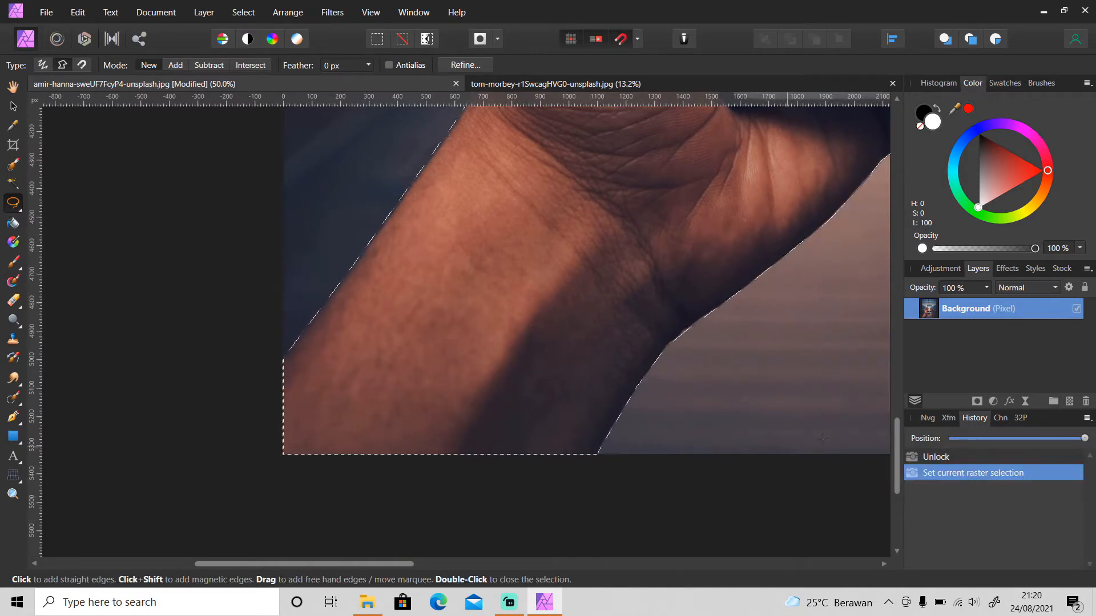
- Add a mask to the Background layer from the hand-and-phone selection and deselect
scroll(900, 442, up, 3)
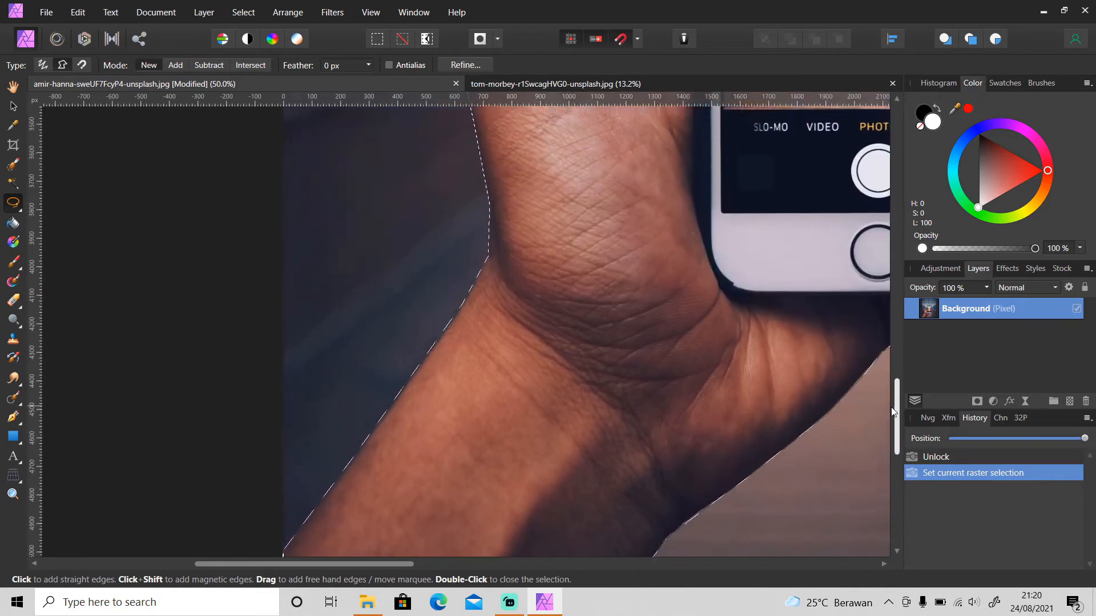
click(974, 400)
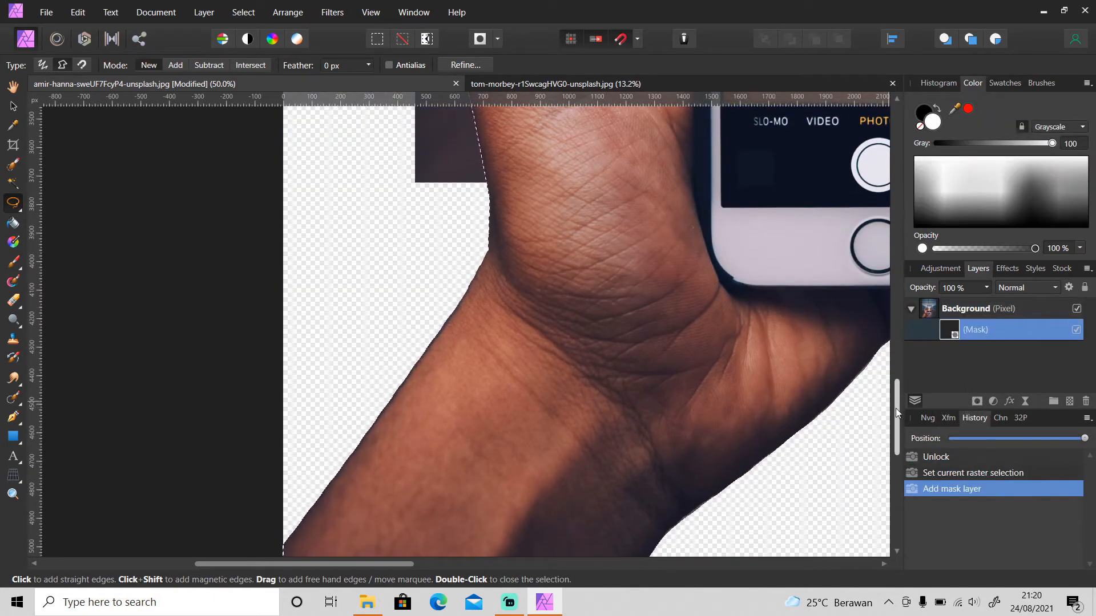
scroll(897, 417, up, 1)
scroll(898, 422, up, 5)
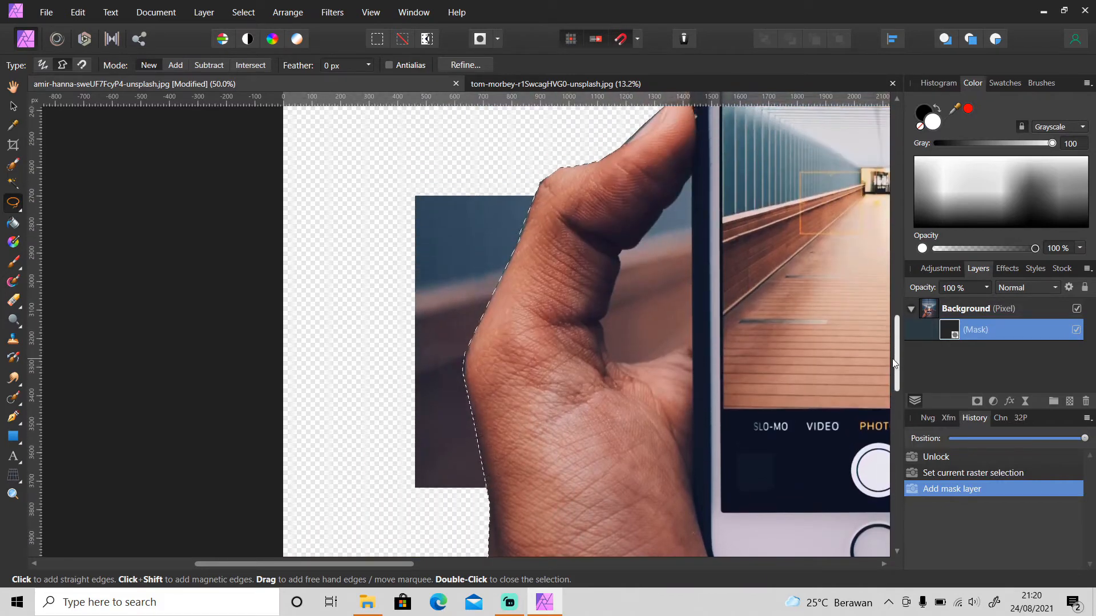
key(ctrl+d)
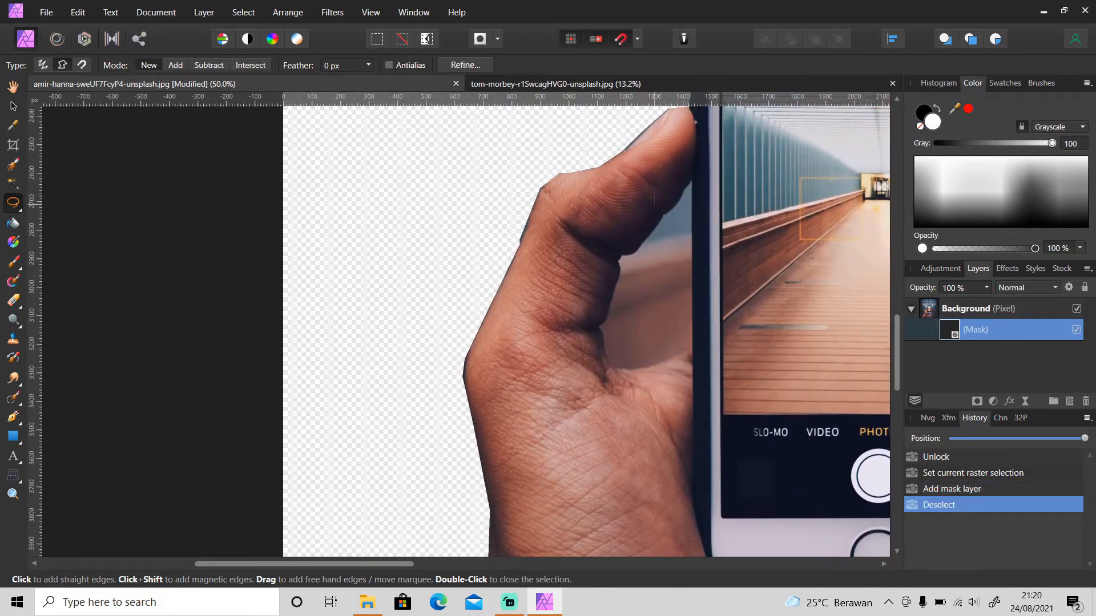
- Outline the background gap between the thumb and the phone, delete it from the mask, and deselect
click(691, 181)
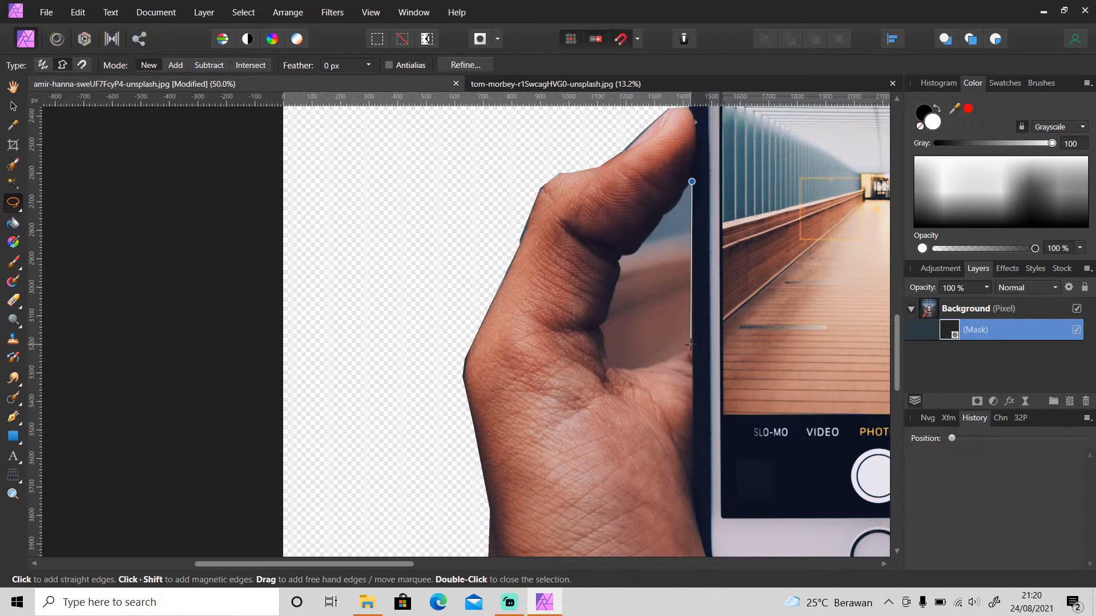
click(692, 344)
click(676, 359)
click(645, 370)
click(610, 365)
click(603, 339)
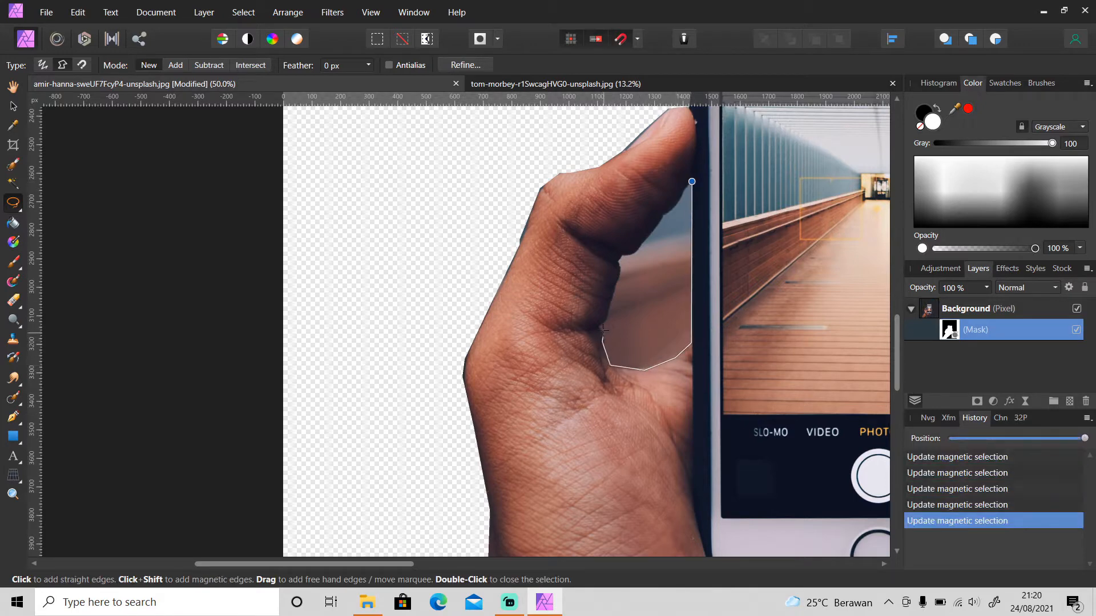
click(598, 328)
click(601, 323)
click(605, 317)
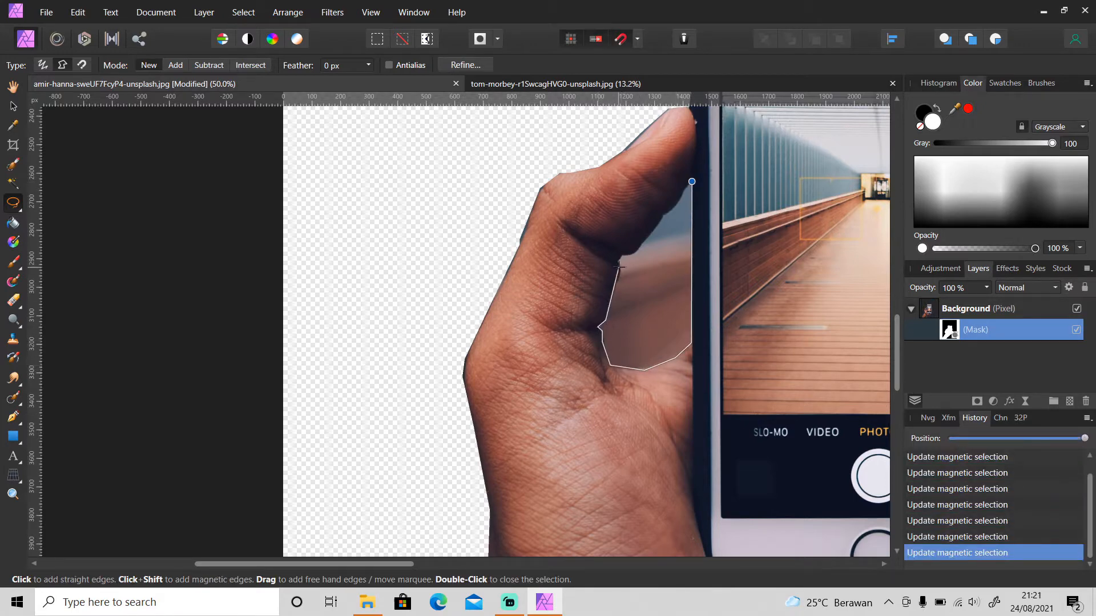
click(657, 223)
click(665, 213)
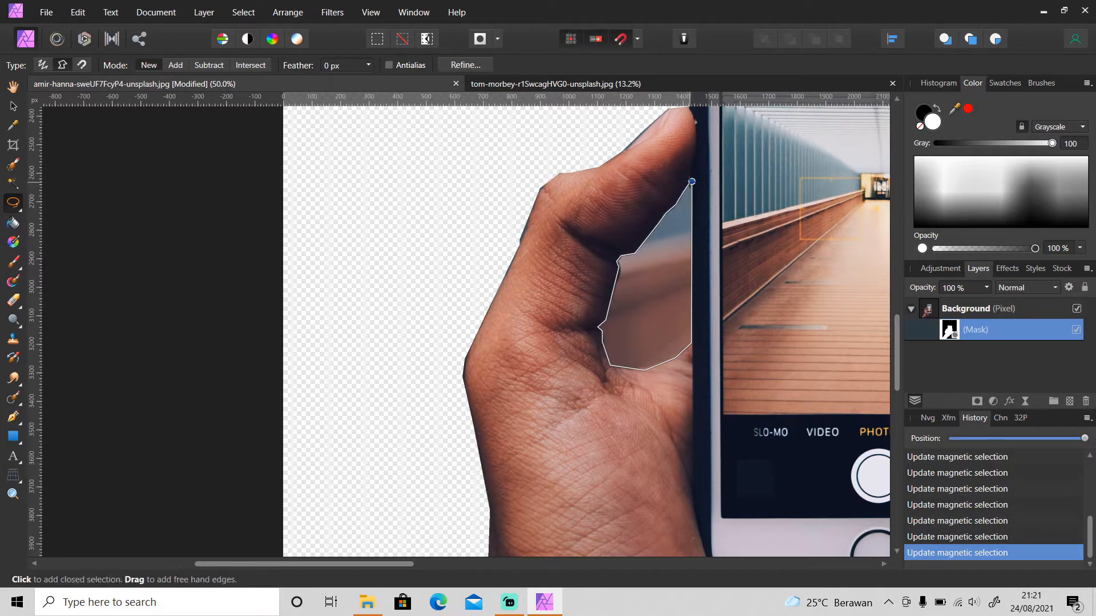
click(692, 181)
key(Delete)
key(ctrl+d)
- Collapse and select the masked Background layer, and switch to the skateboarder photo
key(z)
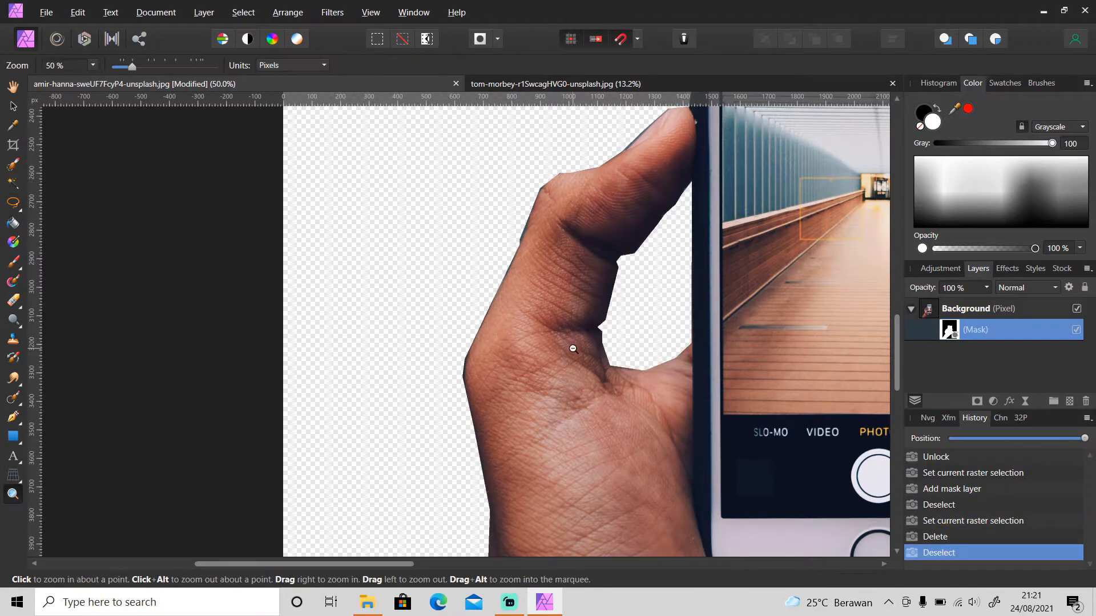
scroll(571, 343, down, 5)
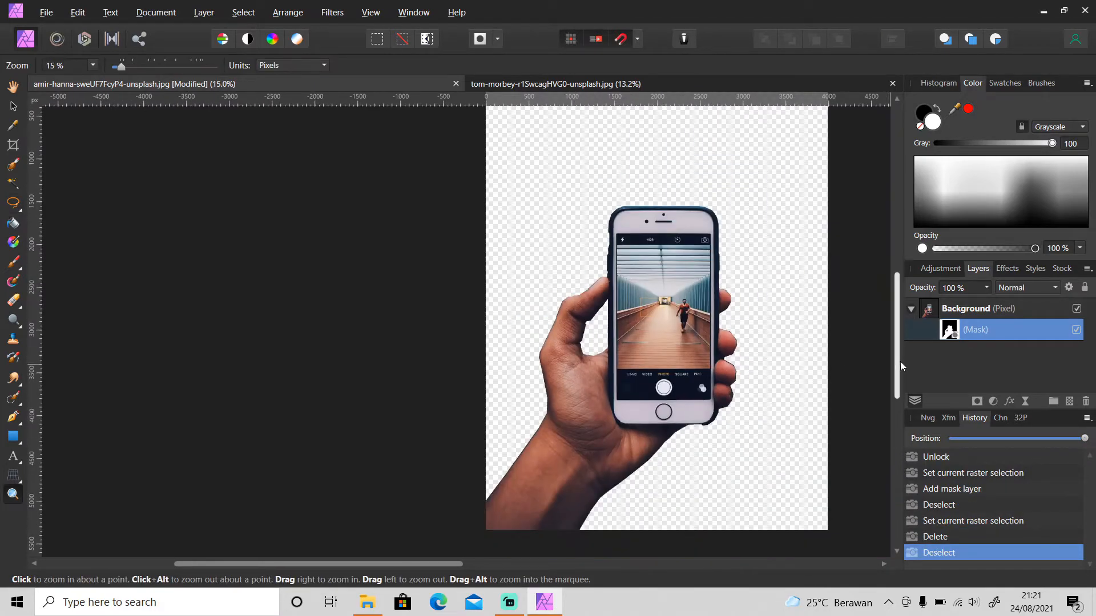
scroll(899, 361, down, 1)
click(912, 308)
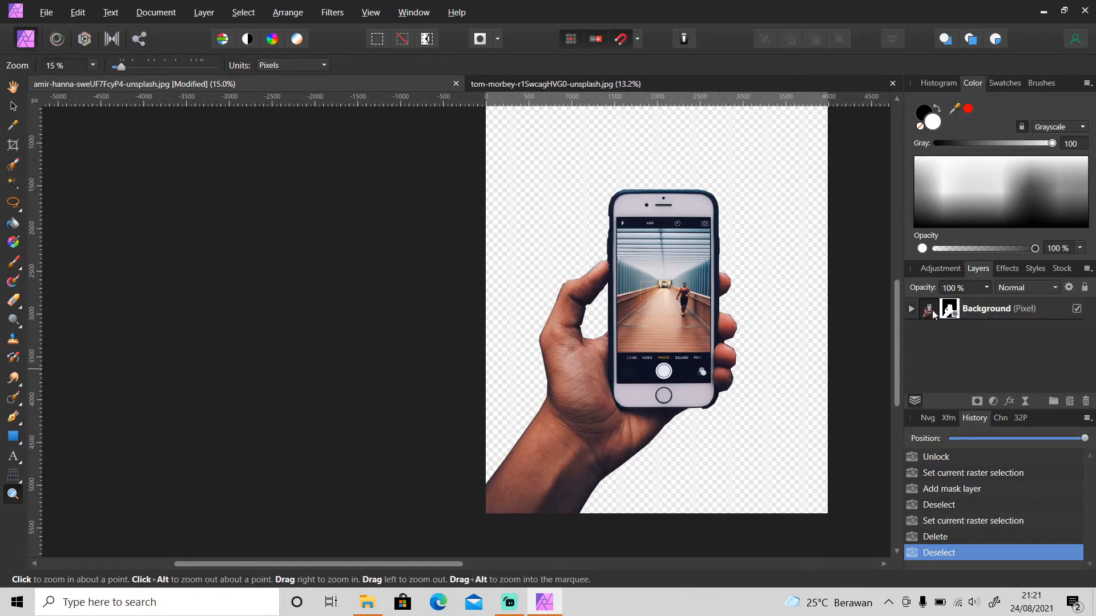
click(978, 313)
click(752, 84)
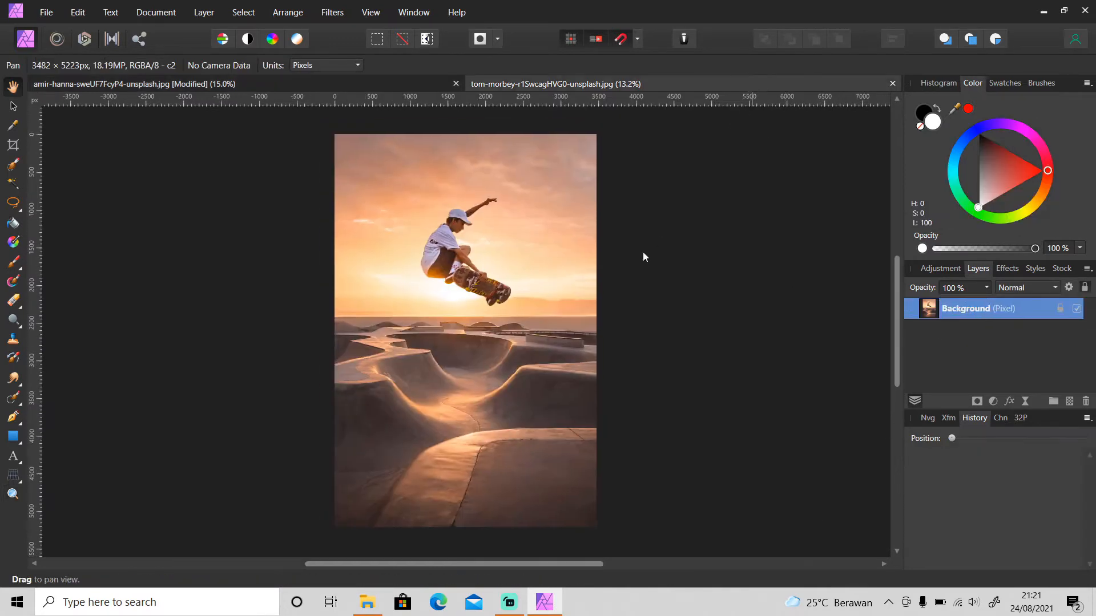
- Paste the cut-out hand and phone into the skateboarder photo, scale it down, position it over the skatepark and deselect
key(ctrl+v)
key(v)
drag(635, 135, 597, 185)
drag(522, 411, 514, 404)
click(700, 344)
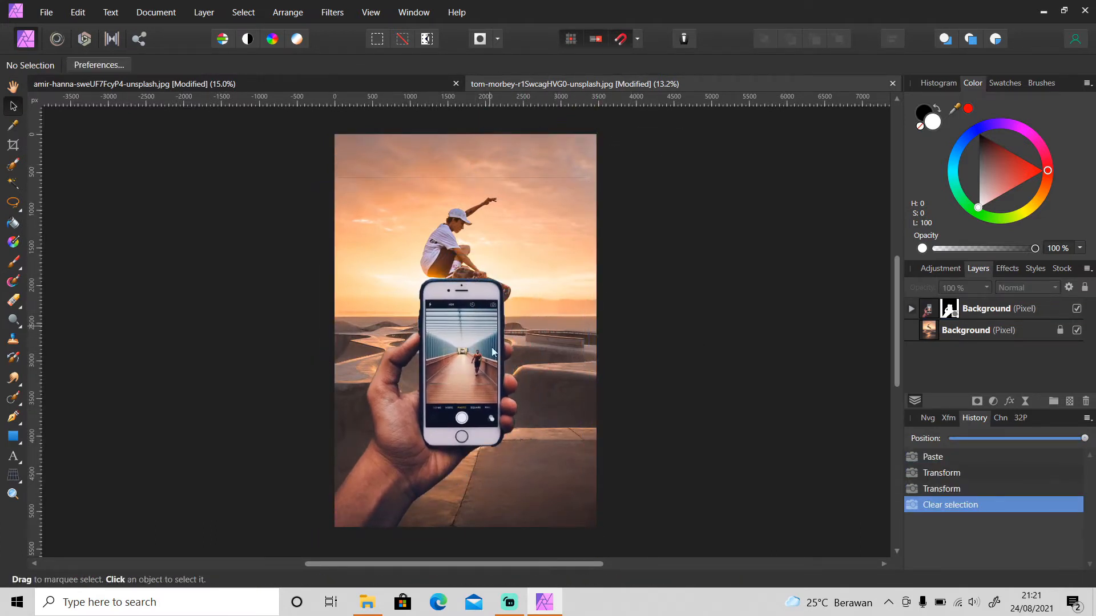
- Expand the hand-and-phone layer, select its mask for editing, and clear the pixel selection
key(z)
click(461, 371)
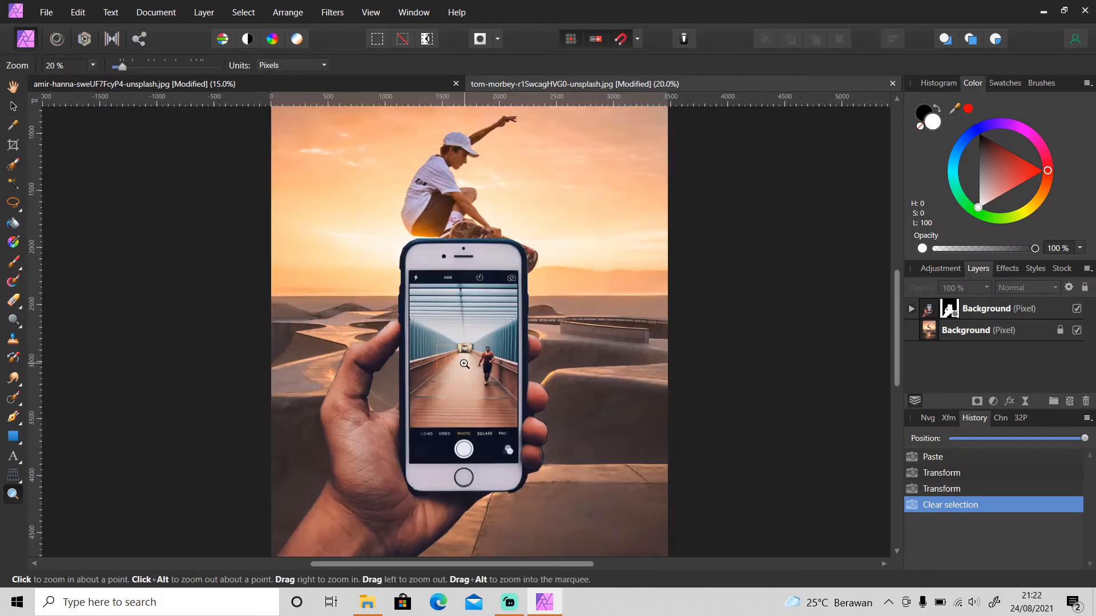
click(462, 371)
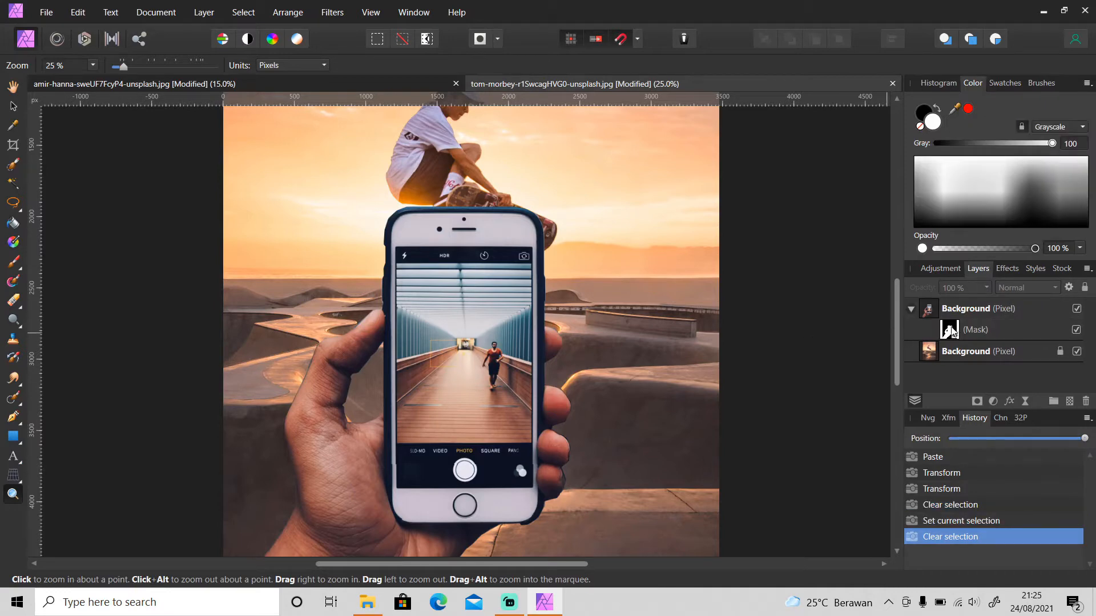
ctrl+click(951, 330)
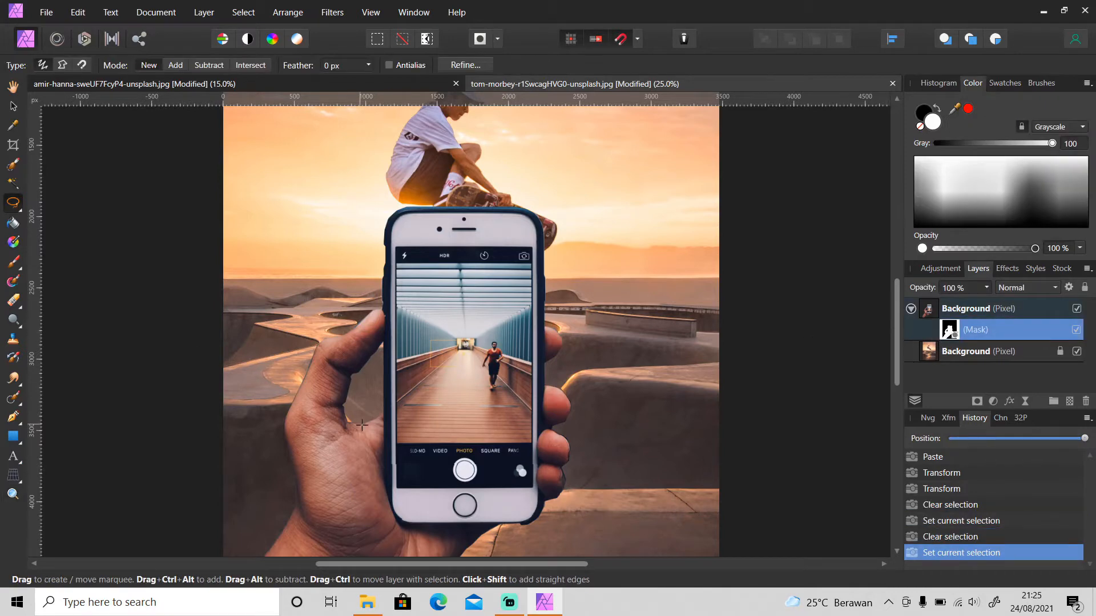
key(z)
click(400, 444)
key(l)
key(ctrl+d)
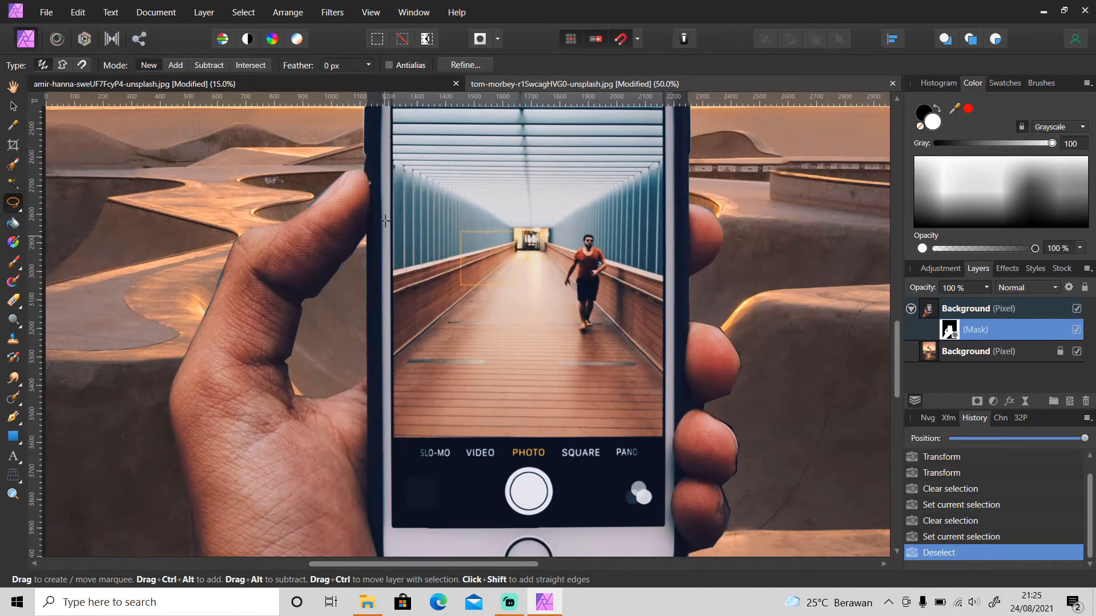
- Outline the bridge picture on the phone's screen with a polygonal selection, delete it from the mask, and deselect
click(62, 65)
click(392, 437)
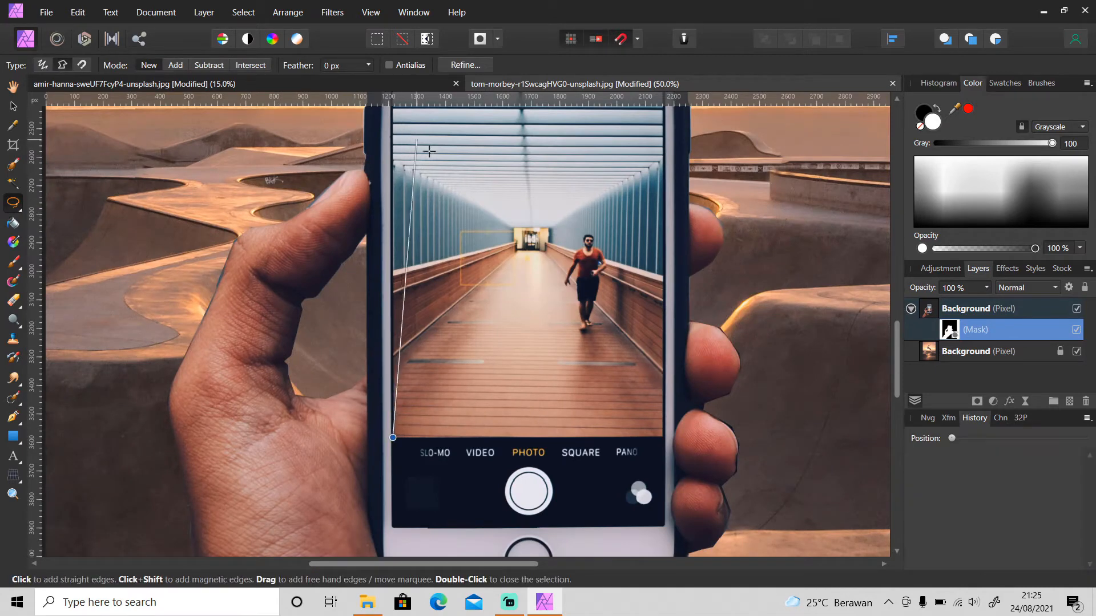
scroll(391, 229, up, 2)
click(392, 143)
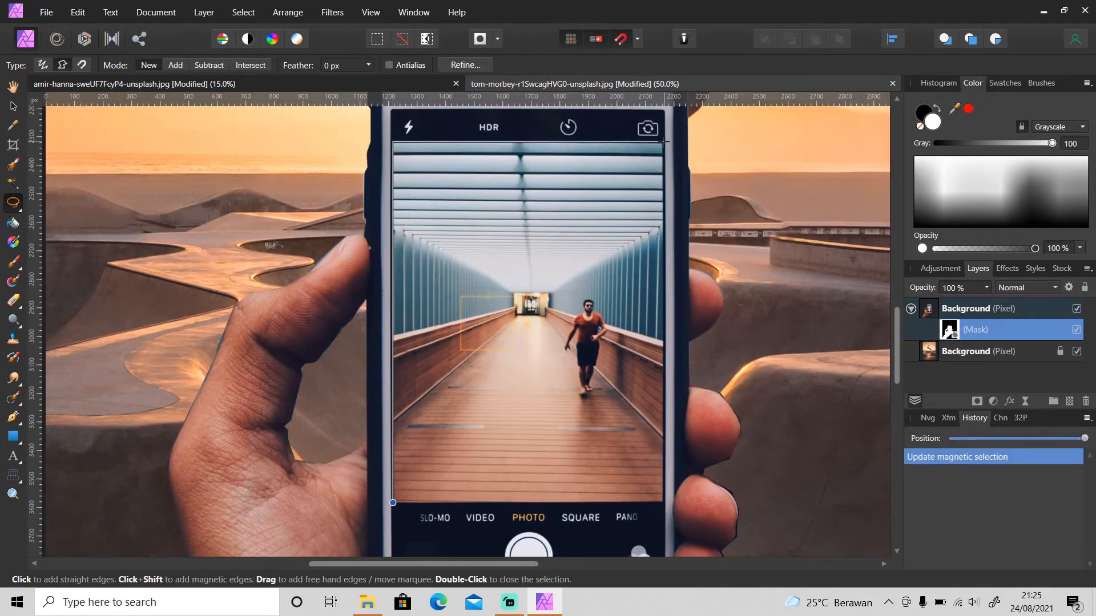
click(663, 143)
click(664, 503)
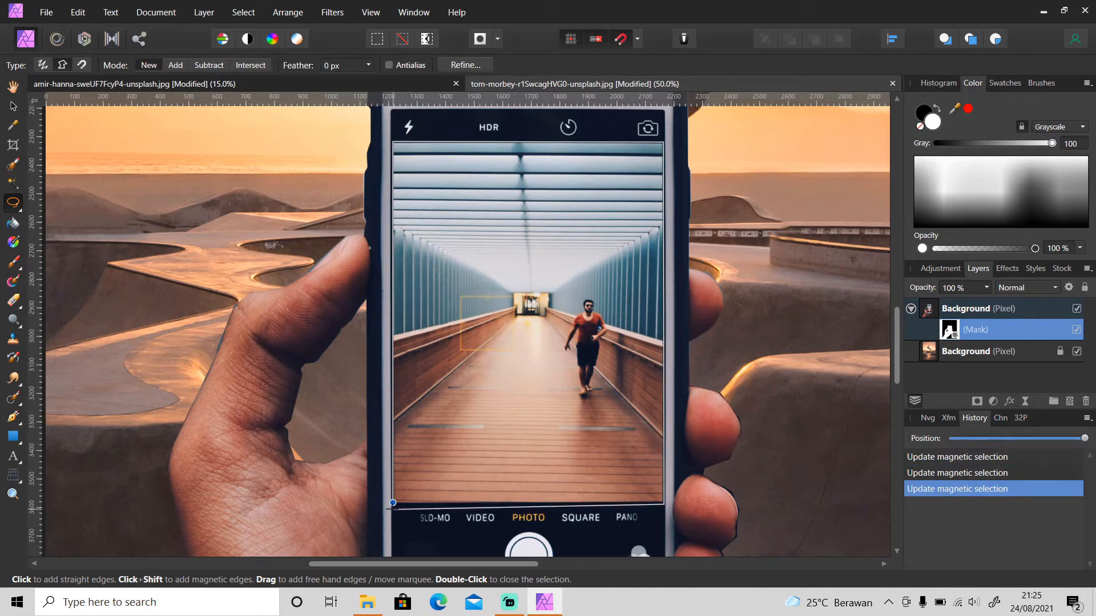
click(392, 502)
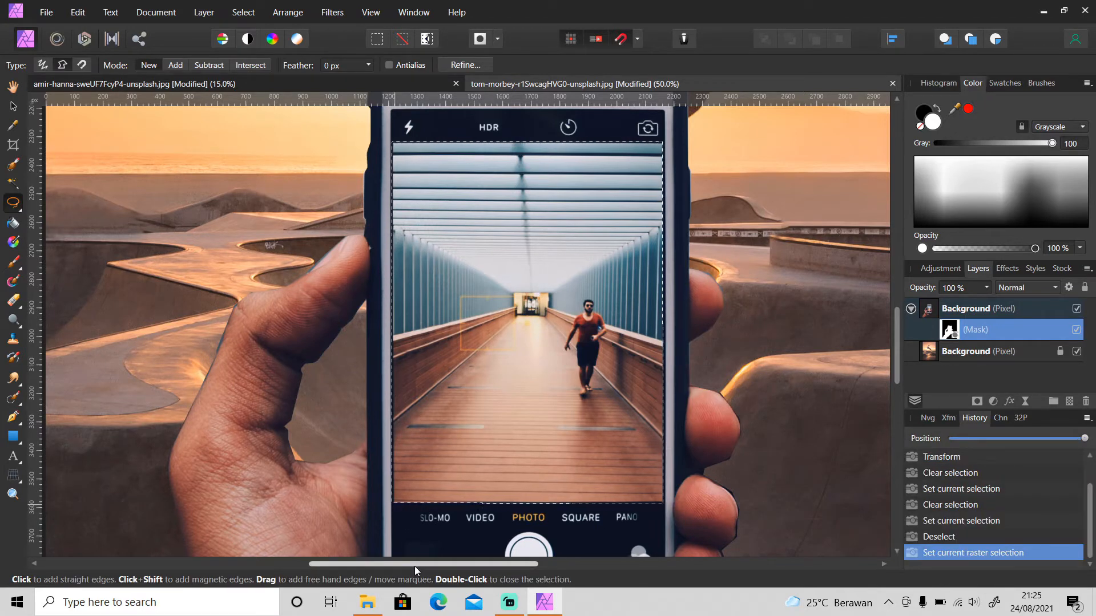
key(Delete)
key(ctrl+d)
key(z)
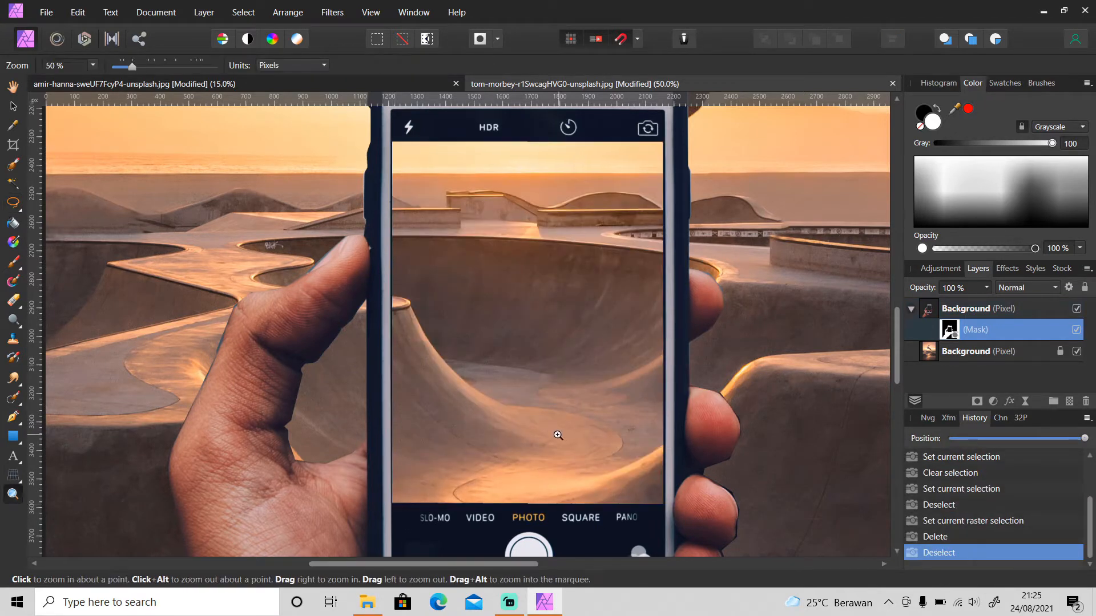
key(ctrl+0)
- Collapse the hand-and-phone layer and duplicate the skateboarder Background layer
click(911, 309)
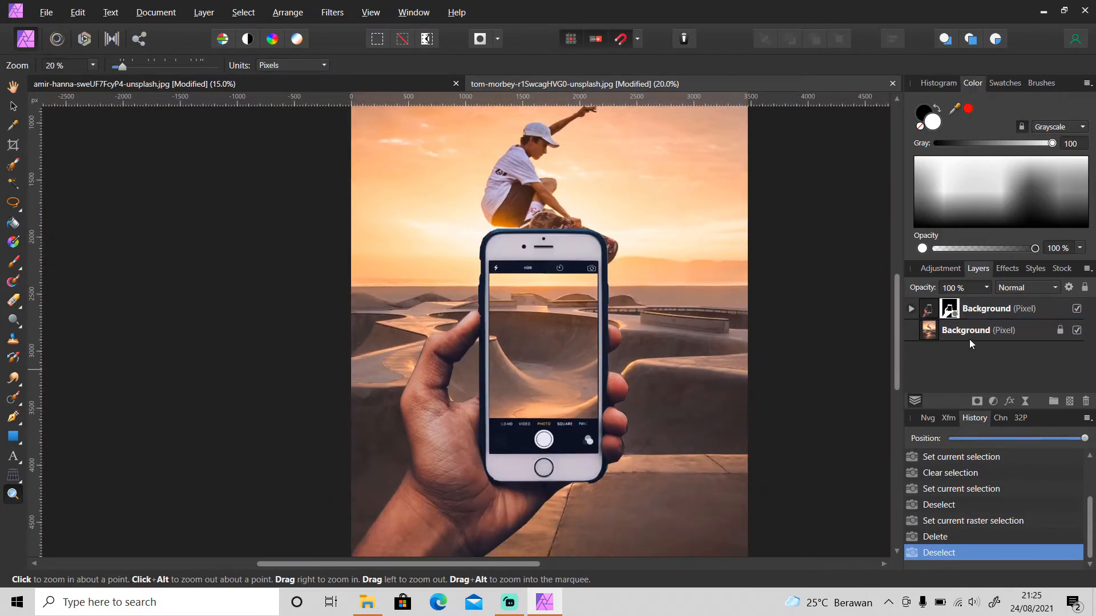
click(978, 334)
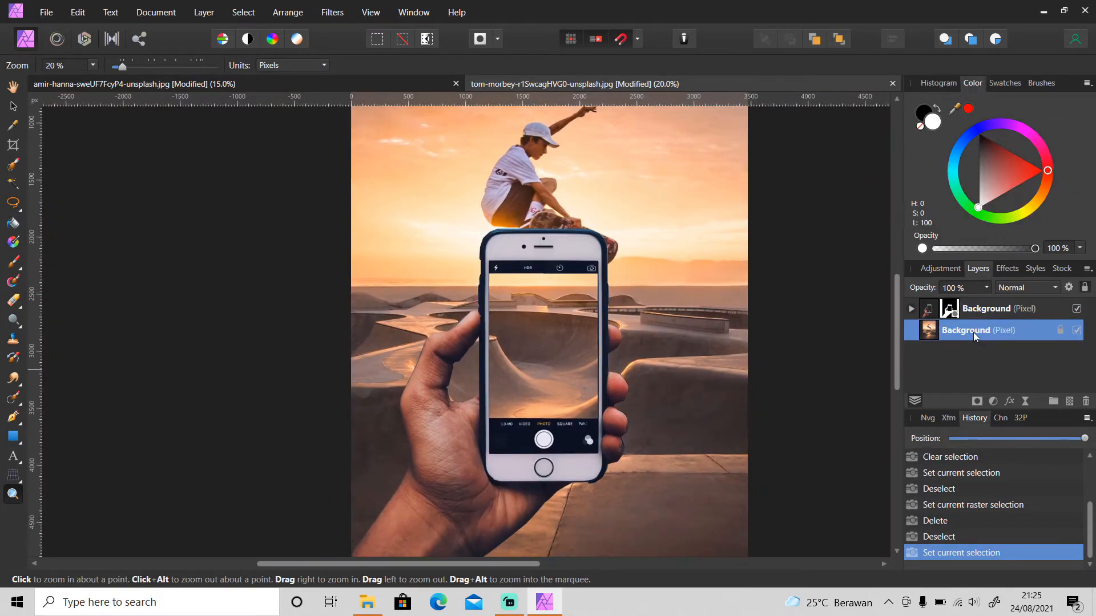
key(ctrl+j)
key(v)
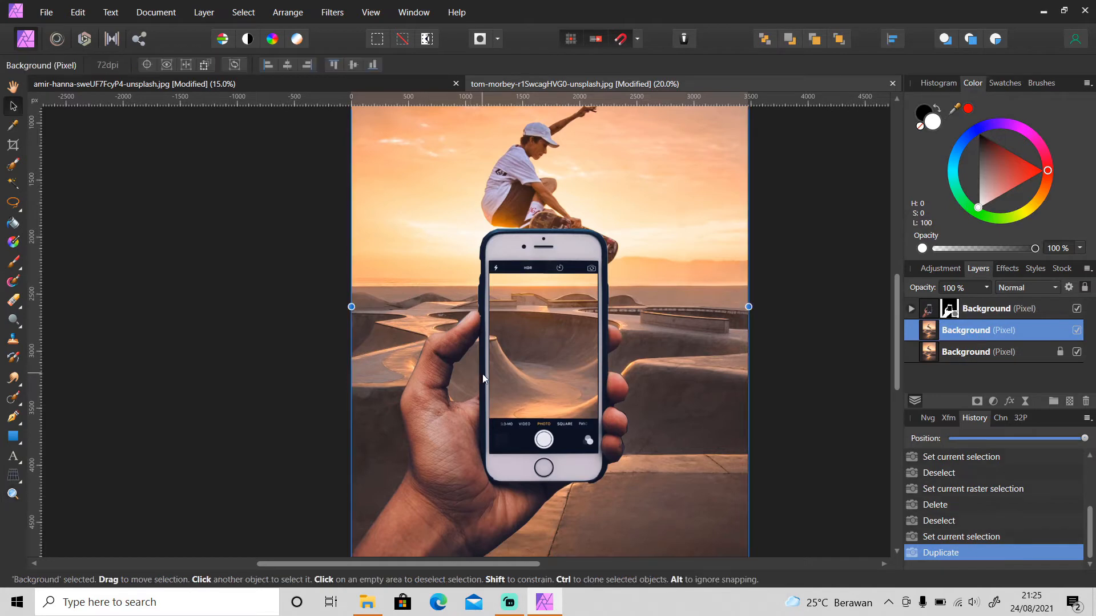
- Scale down the duplicated skateboarder photo and position it so the skateboarder fits inside the phone's screen opening
scroll(898, 351, up, 2)
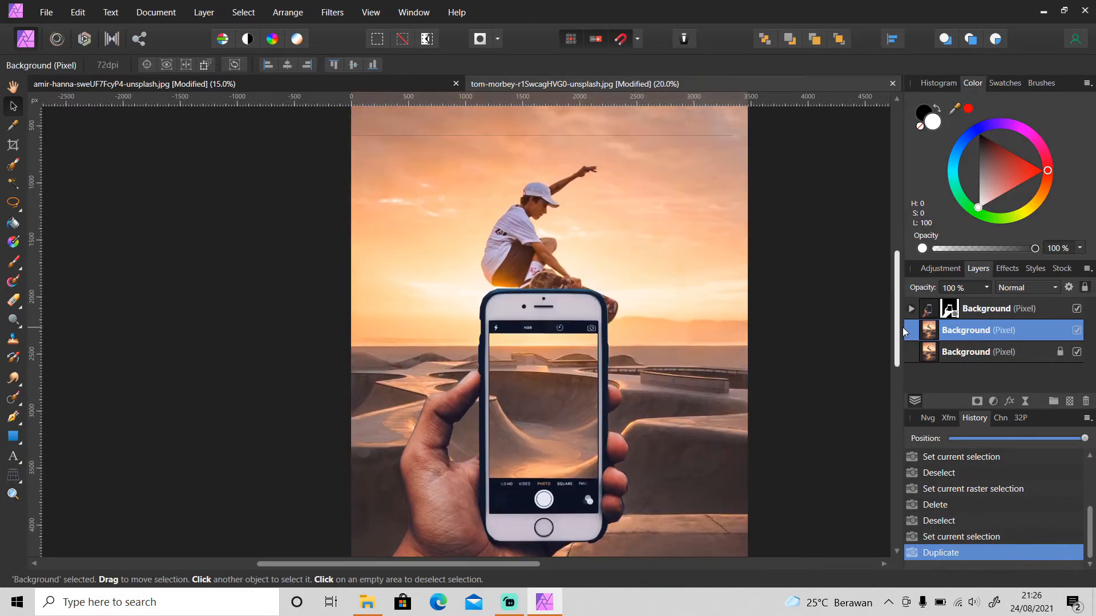
scroll(885, 286, up, 2)
drag(748, 137, 595, 427)
drag(897, 329, 890, 365)
drag(545, 426, 594, 343)
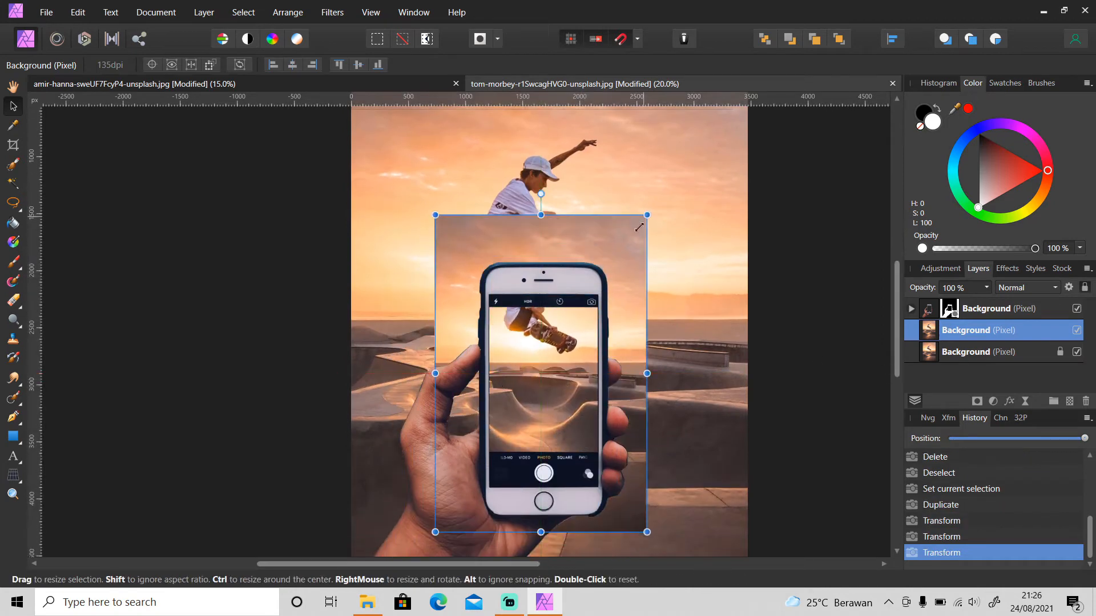
drag(648, 214, 541, 370)
drag(442, 539, 487, 470)
drag(549, 431, 545, 433)
- Select the hand-and-phone layer and nudge it slightly to the right over the scaled-down photo
click(548, 422)
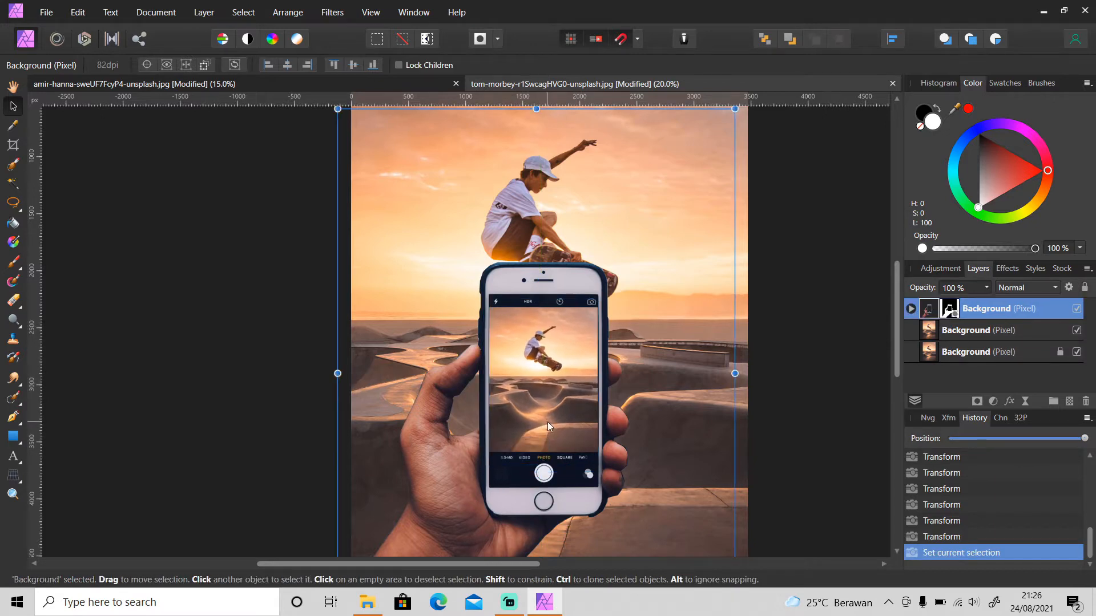
key(z)
click(546, 417)
key(v)
drag(514, 409, 513, 410)
key(Right)
key(Right)
key(Right)
key(Right)
key(Right)
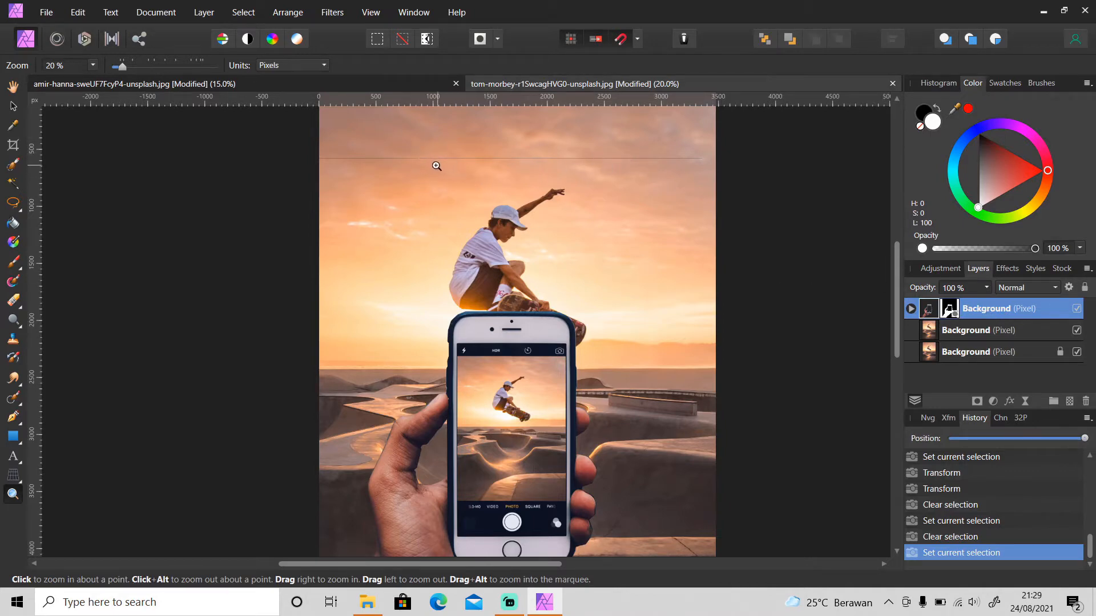
- Select the stray line across the sky with the Rectangular Marquee, delete it from the hand layer's mask, and deselect
click(9, 205)
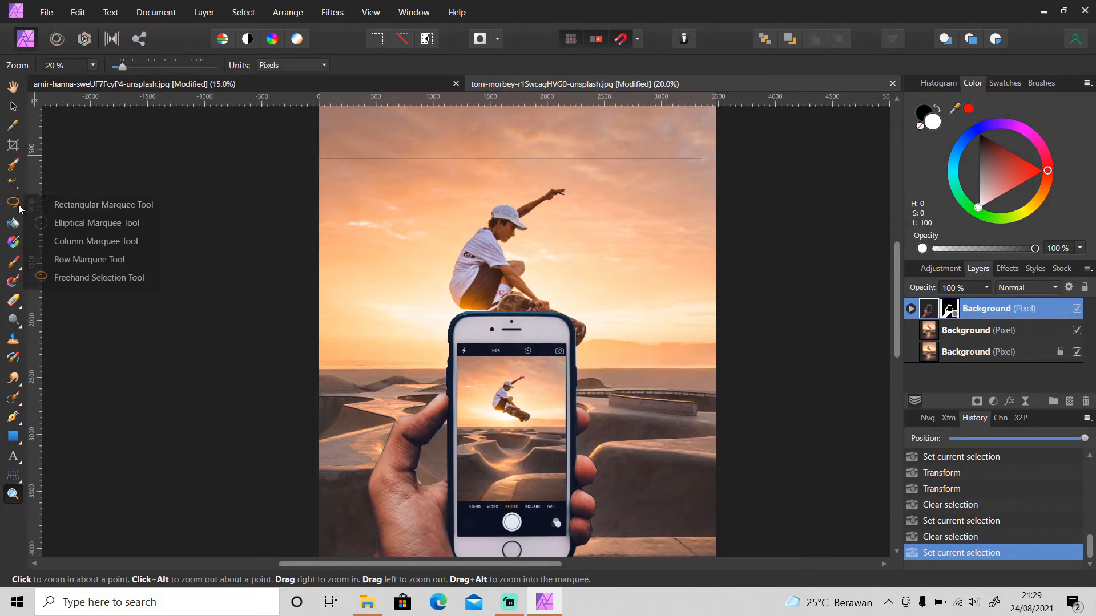
click(75, 205)
click(911, 309)
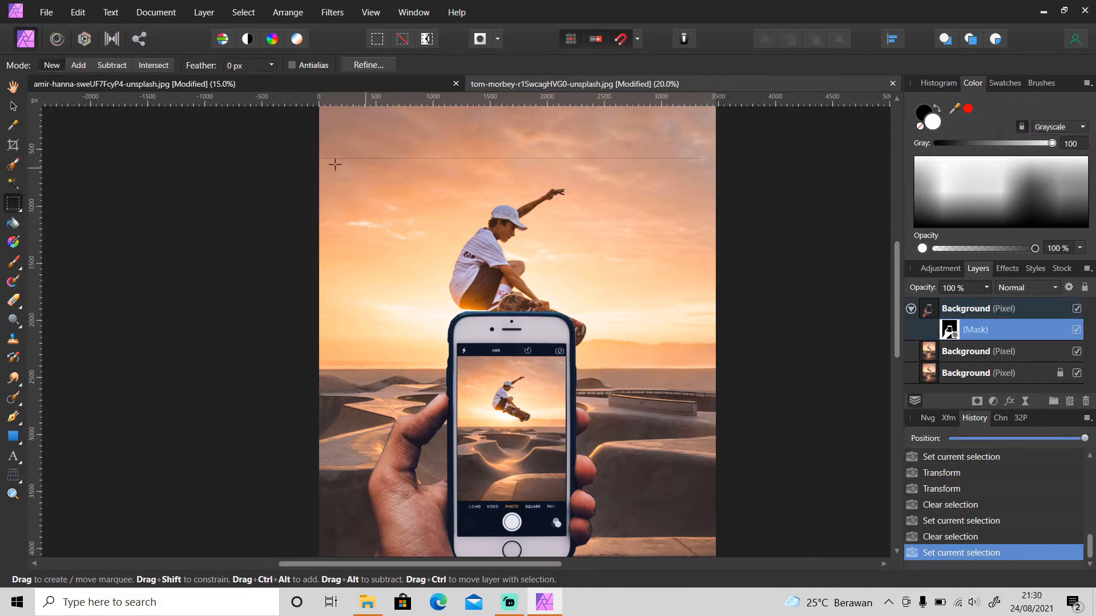
drag(676, 174, 707, 175)
key(Delete)
key(ctrl+d)
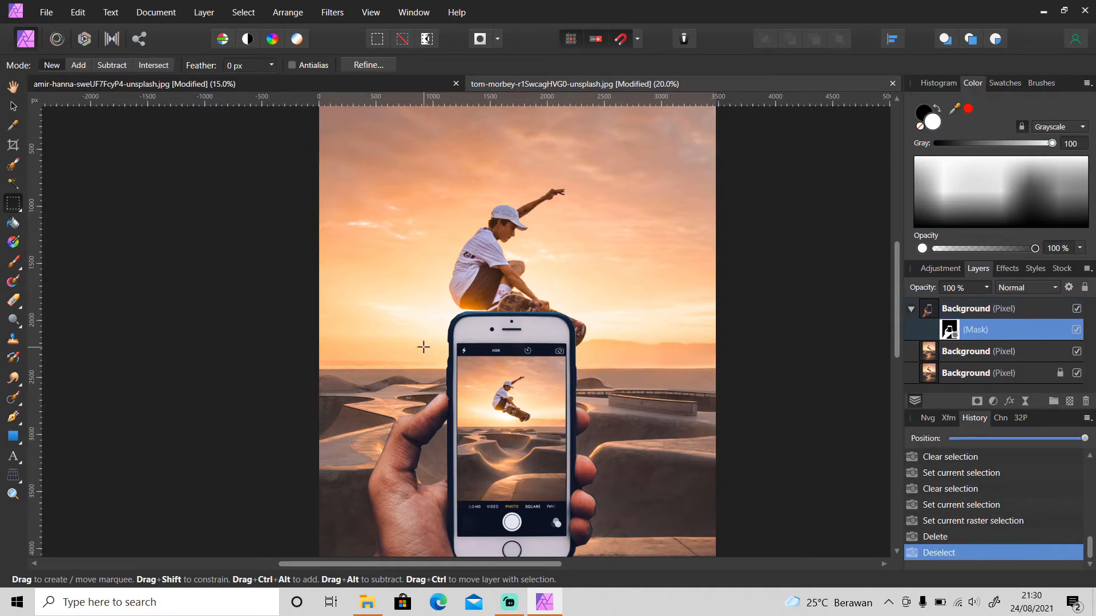
click(912, 309)
- Select the scaled-down photo layer, clear any pixel selection, and activate the Freehand Selection Tool
click(935, 336)
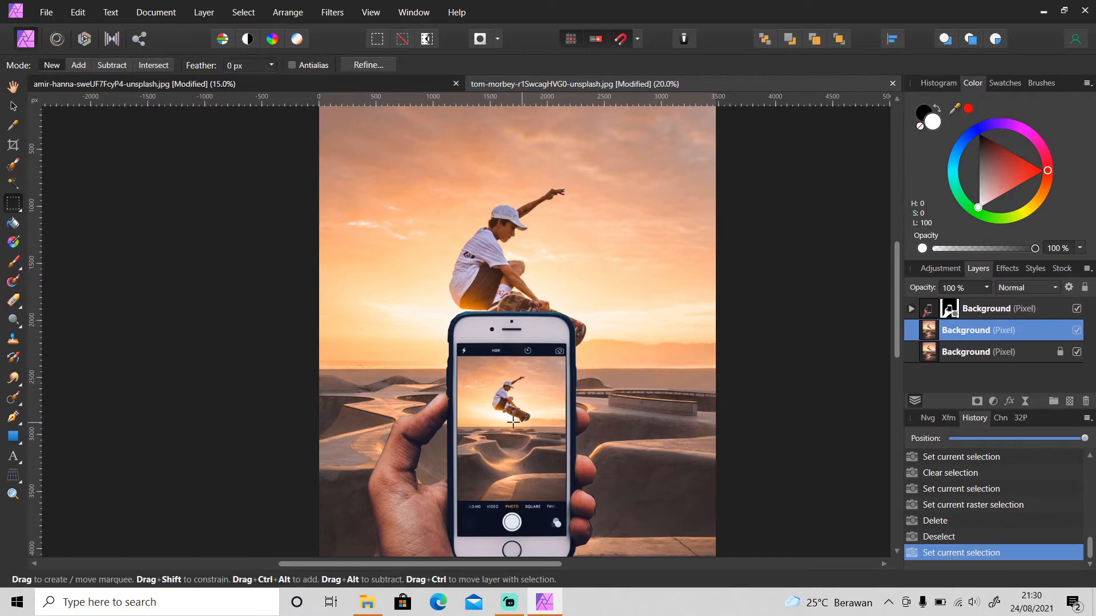
drag(513, 422, 518, 415)
key(ctrl+d)
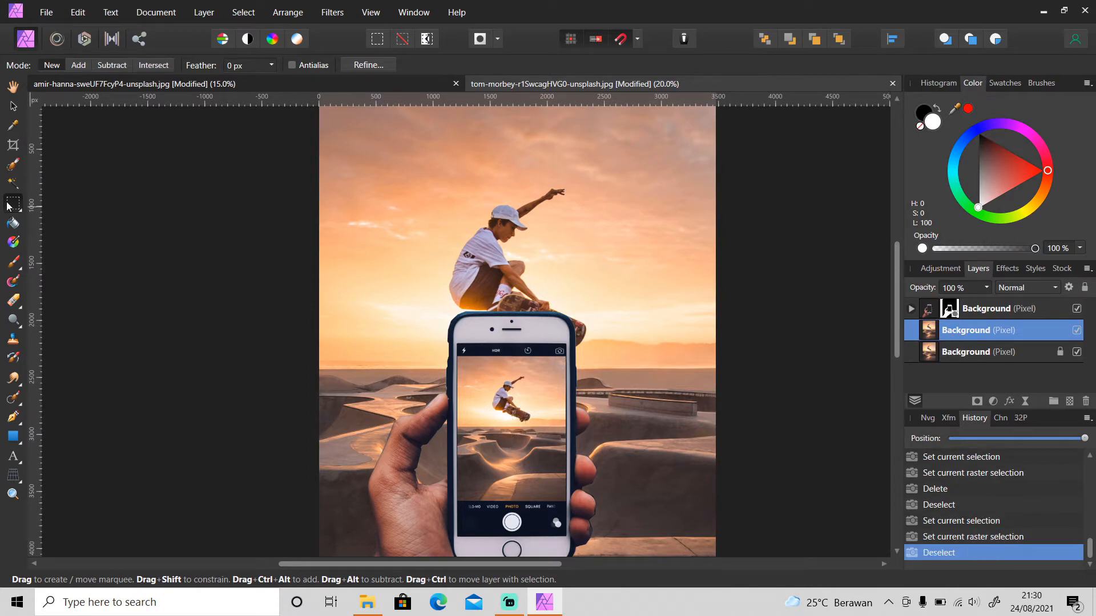
click(9, 205)
click(63, 278)
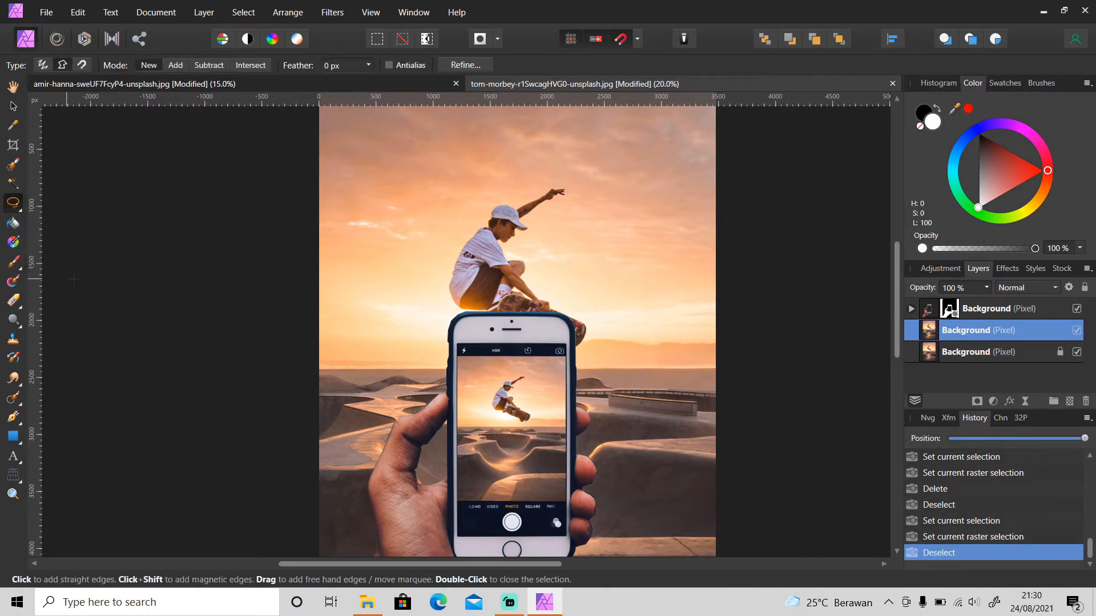
- Outline the small skateboarder inside the phone's screen with a polygonal selection, remove him by inpainting, and deselect
click(531, 425)
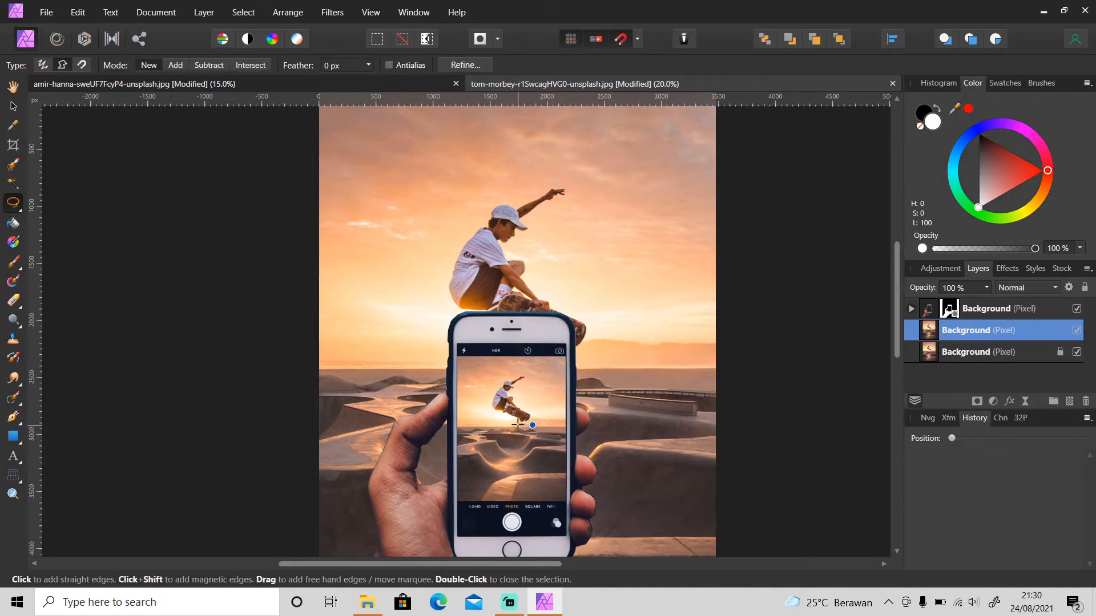
click(485, 410)
click(493, 381)
click(512, 371)
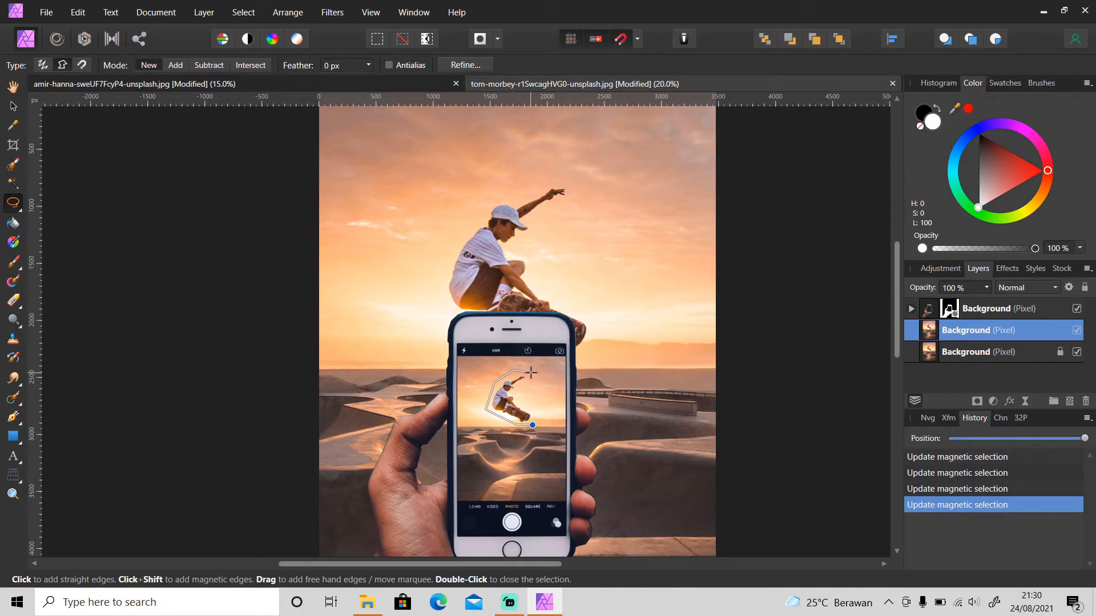
click(531, 374)
click(531, 388)
click(516, 395)
click(533, 407)
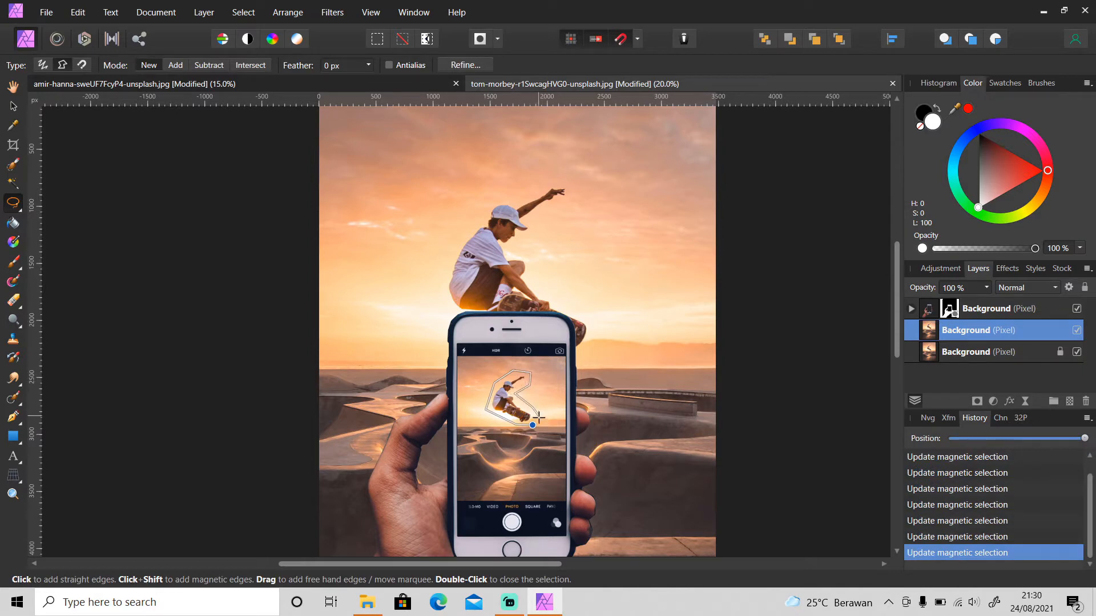
double_click(532, 425)
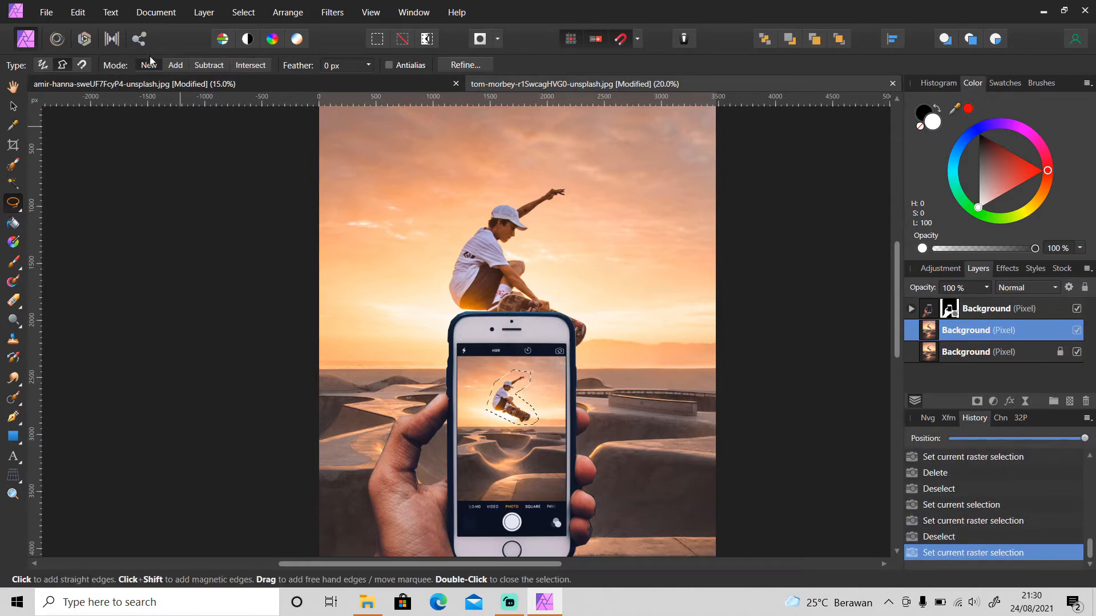
click(74, 14)
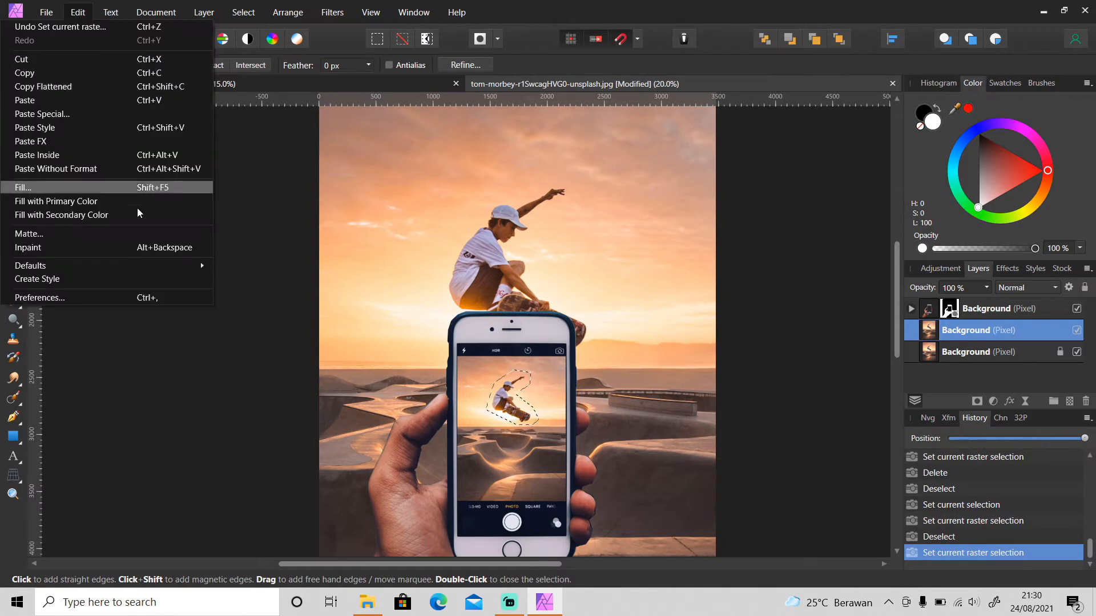
click(136, 248)
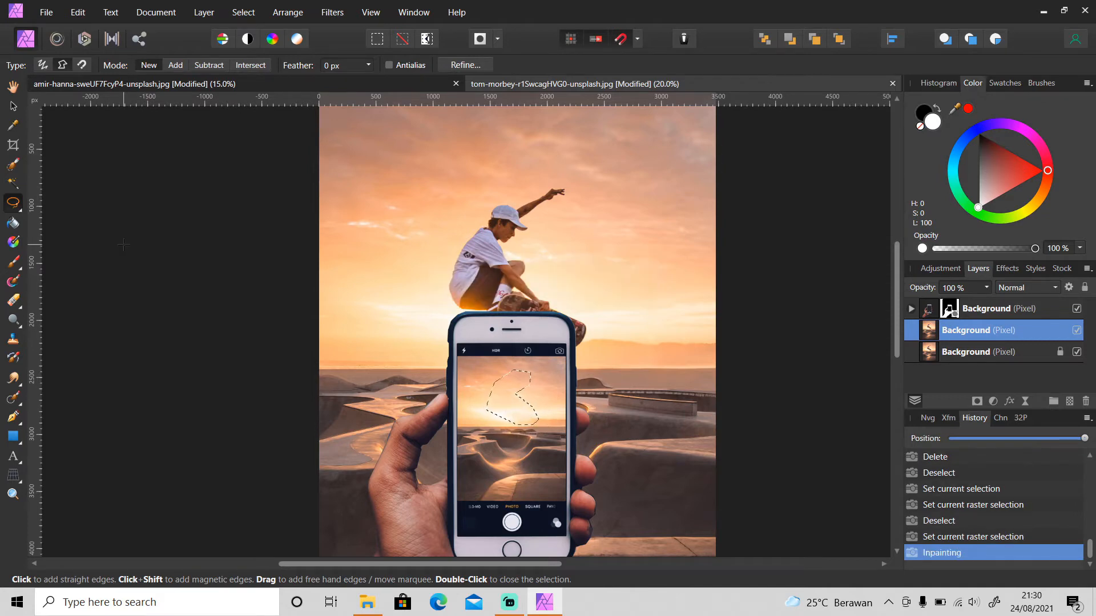
key(ctrl+d)
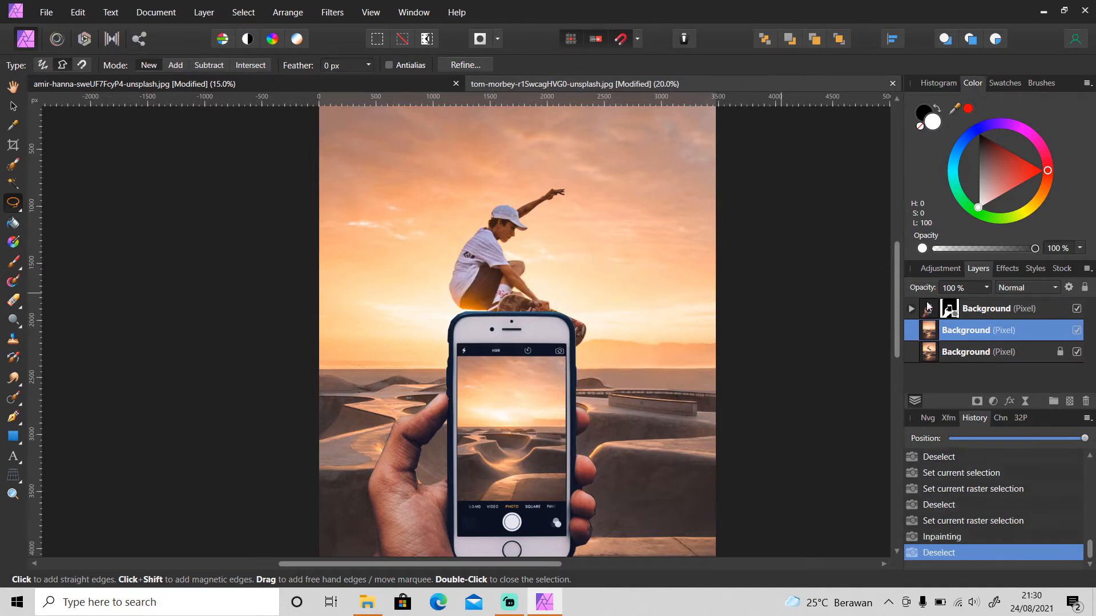
- Duplicate the original skateboarder Background layer and move the copy to the top of the layer stack
click(998, 352)
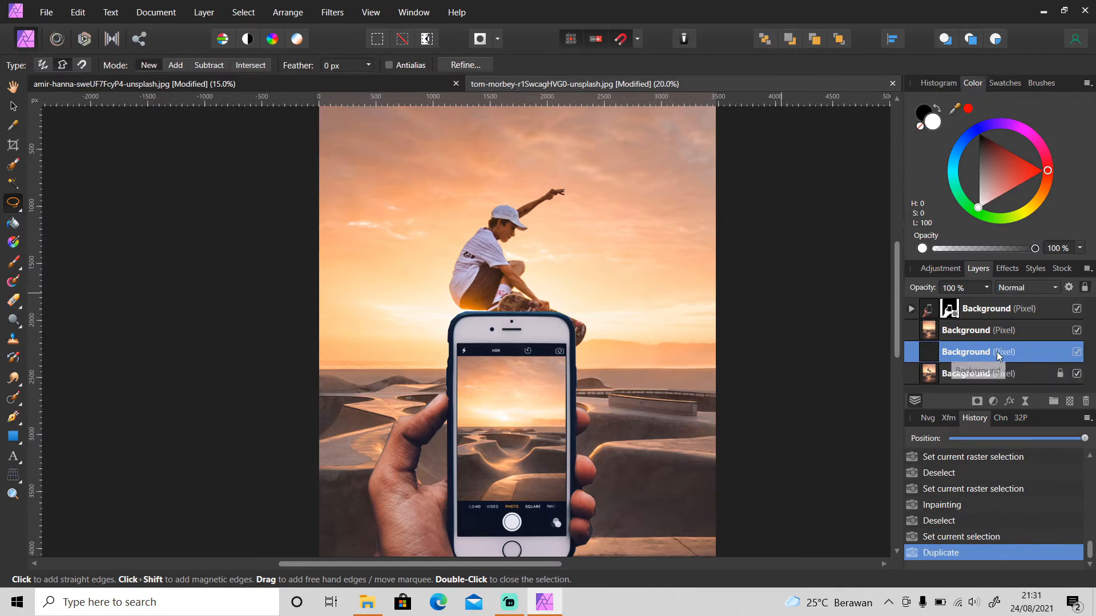
key(ctrl+j)
drag(966, 358, 966, 314)
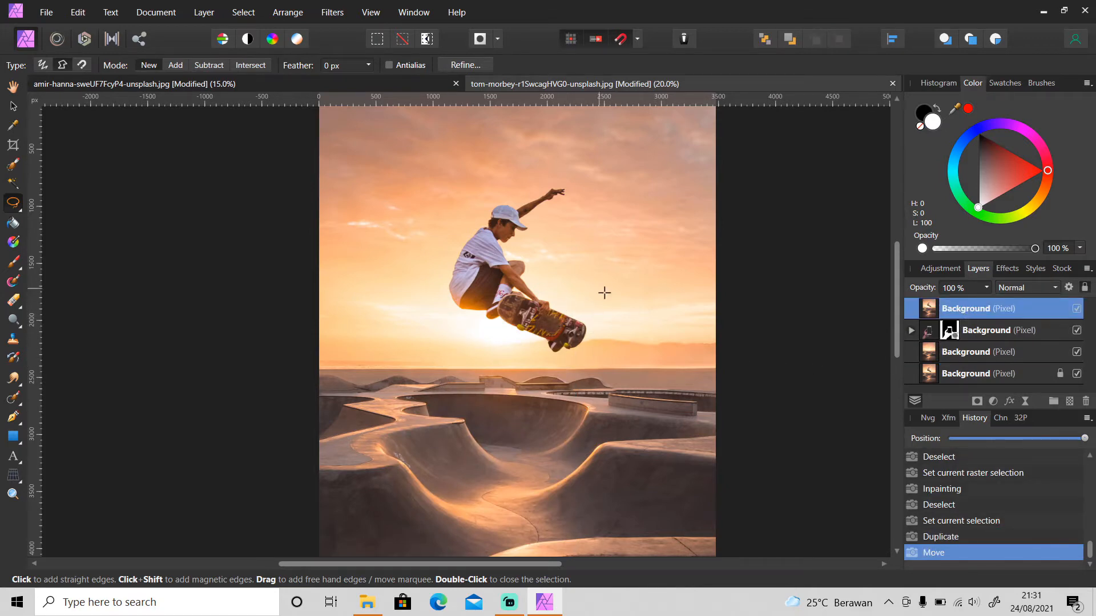
- Begin a magnetic freehand outline at the skateboard's front end and trace the board's underside, wheels and both shoes
key(z)
click(574, 338)
click(574, 338)
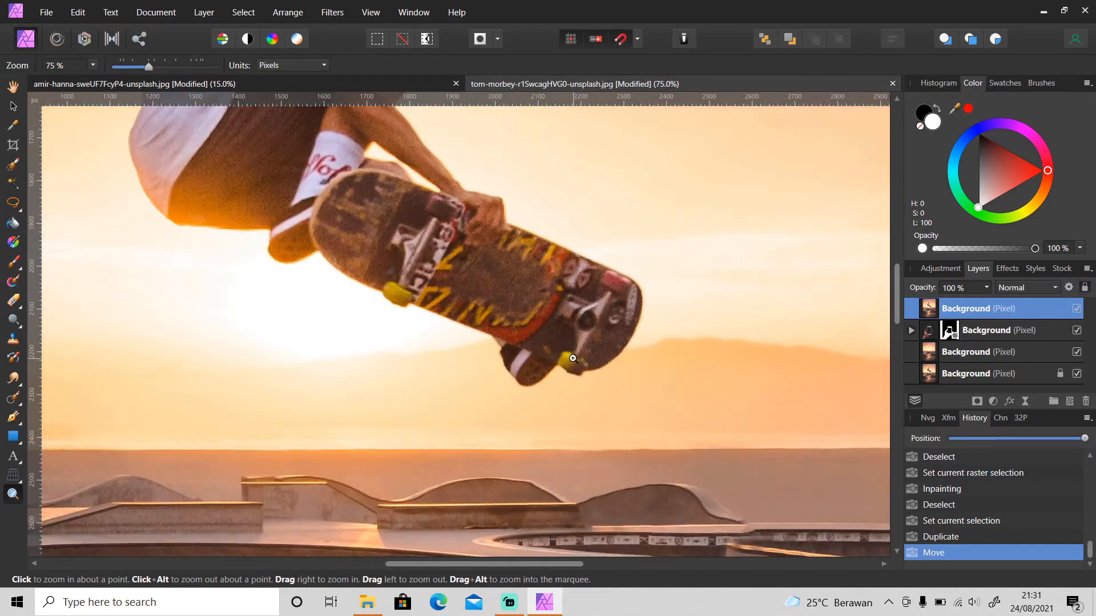
click(573, 359)
key(l)
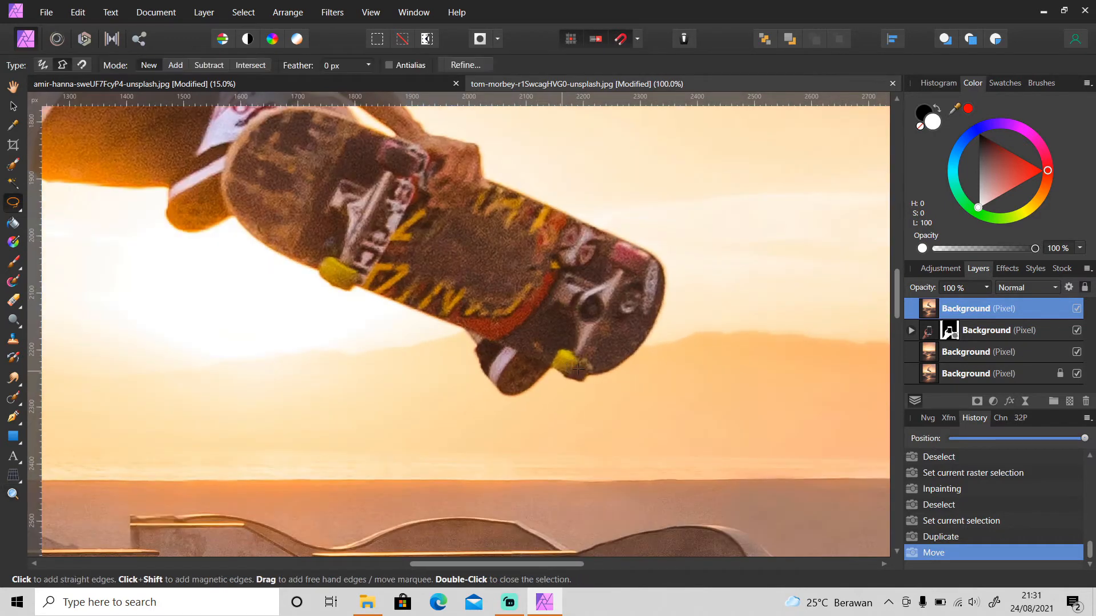
click(642, 343)
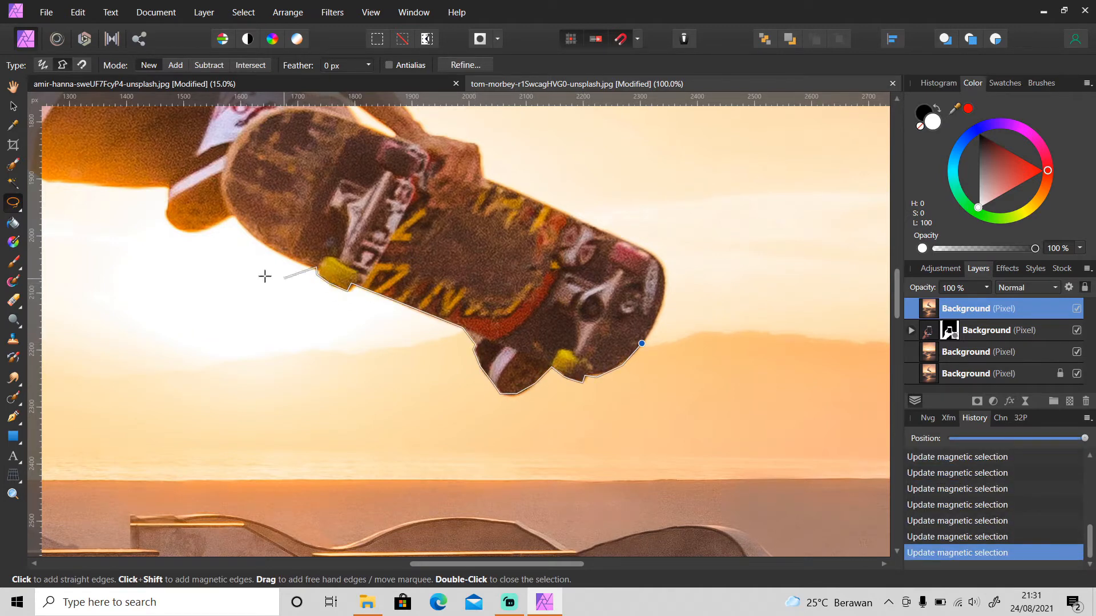
click(229, 218)
click(192, 232)
click(169, 223)
click(170, 192)
- Continue the magnetic outline along the shorts, the back of the shirt, the cap and the upper edge of the raised arm
drag(461, 564, 367, 499)
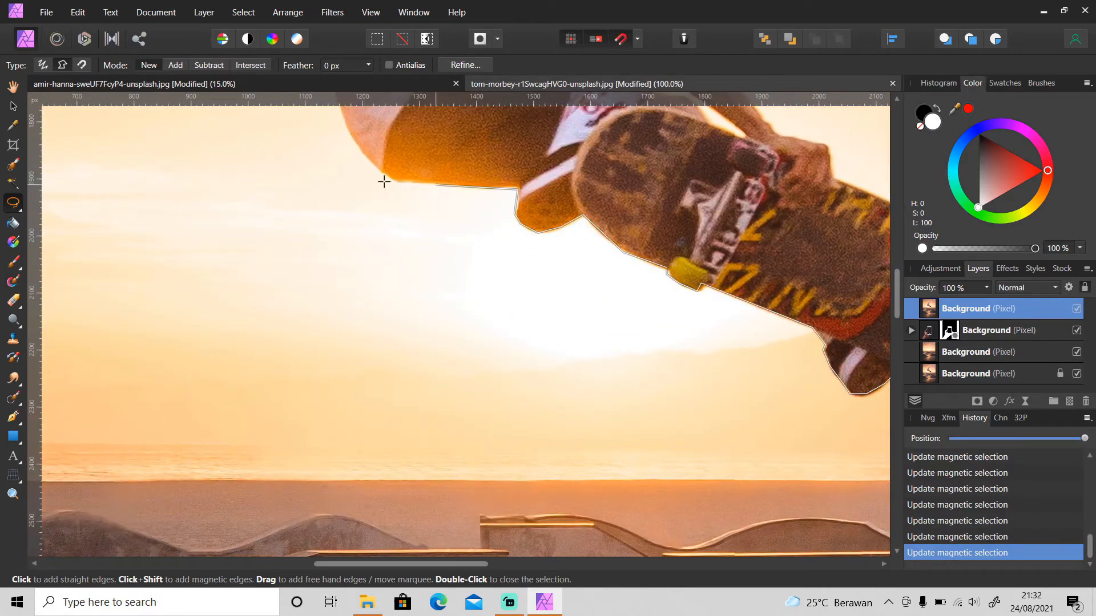
scroll(342, 342, up, 5)
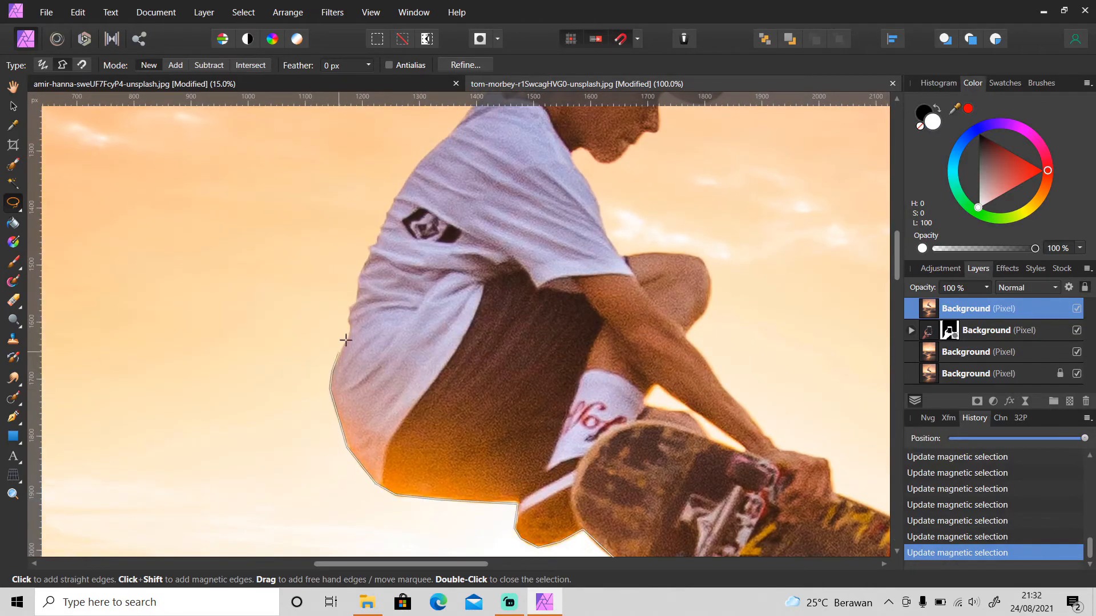
scroll(374, 245, up, 3)
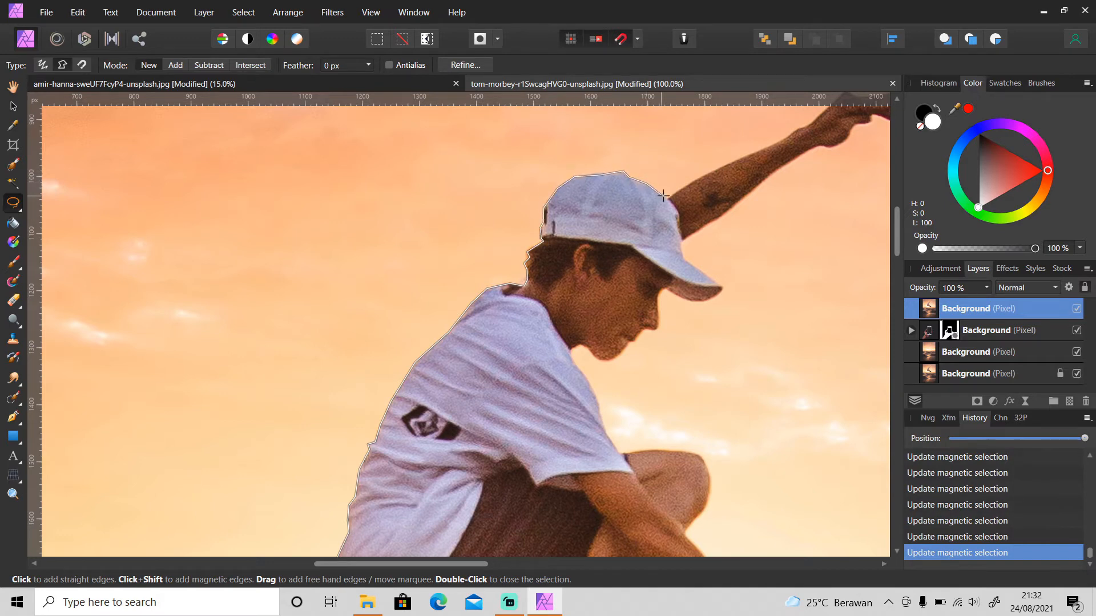
scroll(663, 196, up, 3)
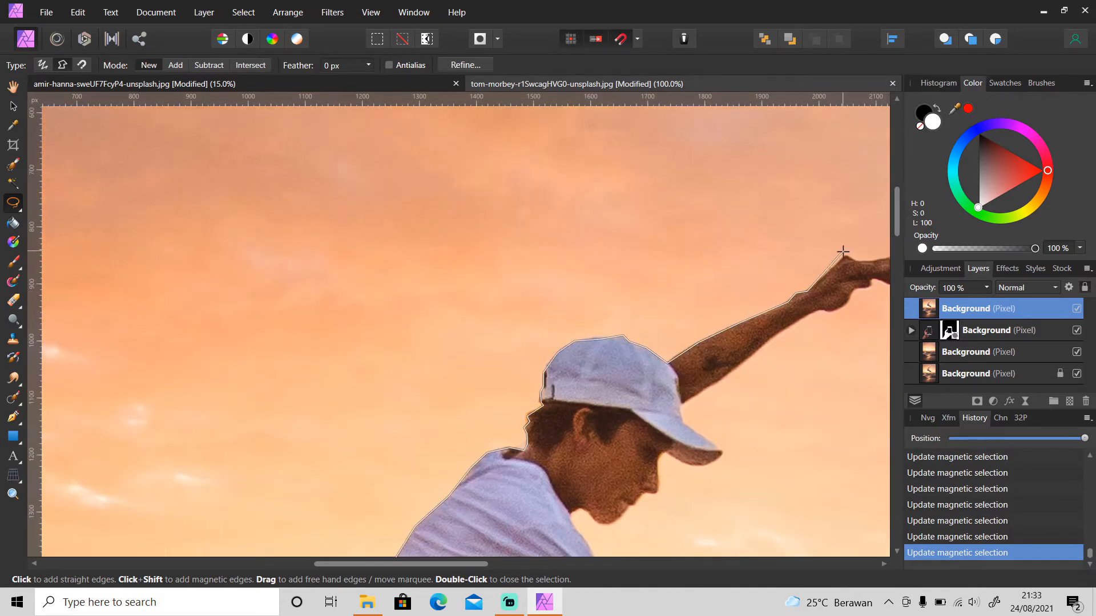
- Continue the outline around the raised hand, the arm's underside, the cap's brim and the face to the shirt collar
scroll(843, 252, right, 3)
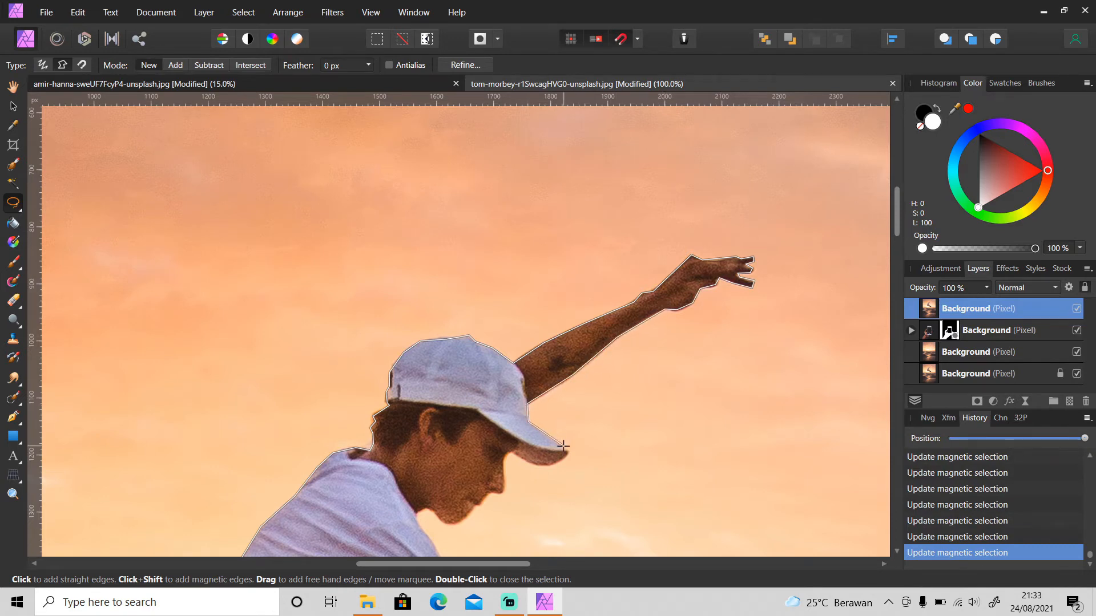
click(549, 465)
click(529, 463)
click(511, 452)
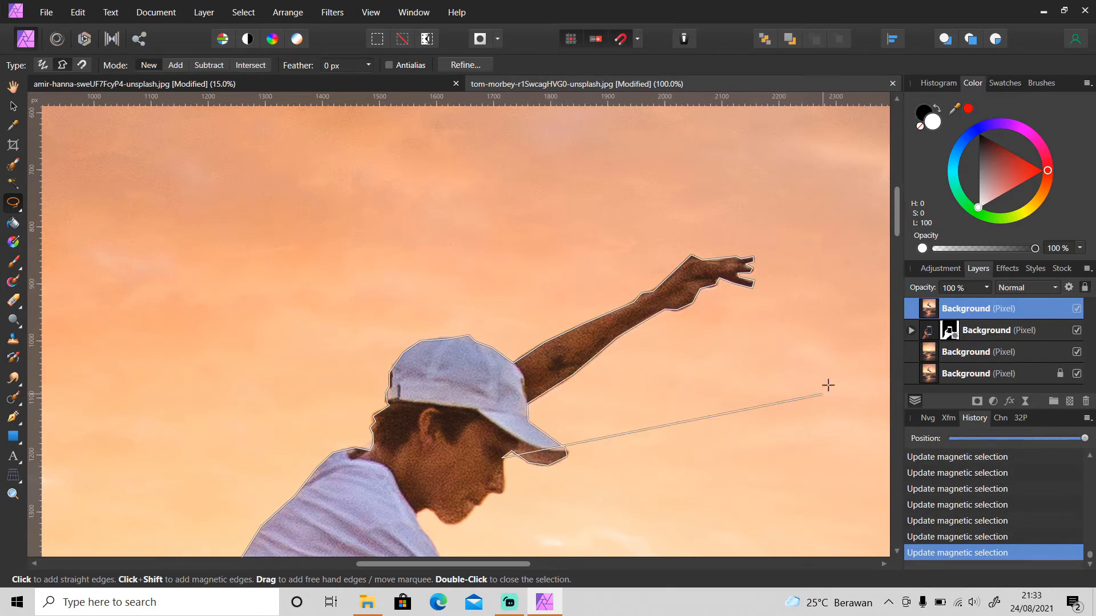
drag(897, 220, 897, 249)
click(503, 231)
click(503, 221)
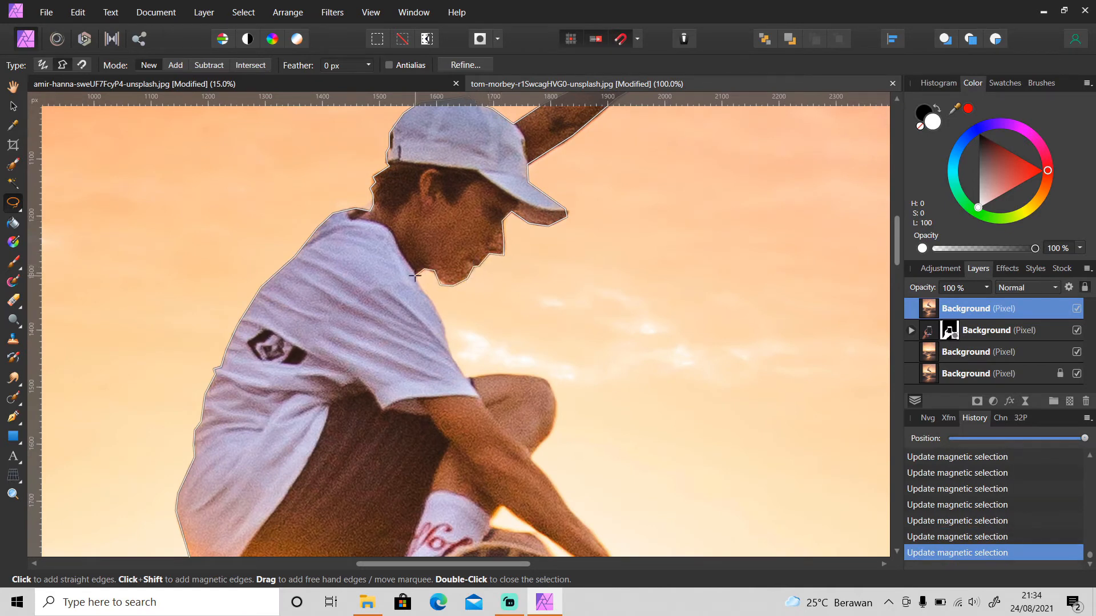
- Trace the shirt front, bent knee and forearm down to the gripping hand, undoing and redrawing the misplaced points along the forearm
scroll(558, 420, down, 5)
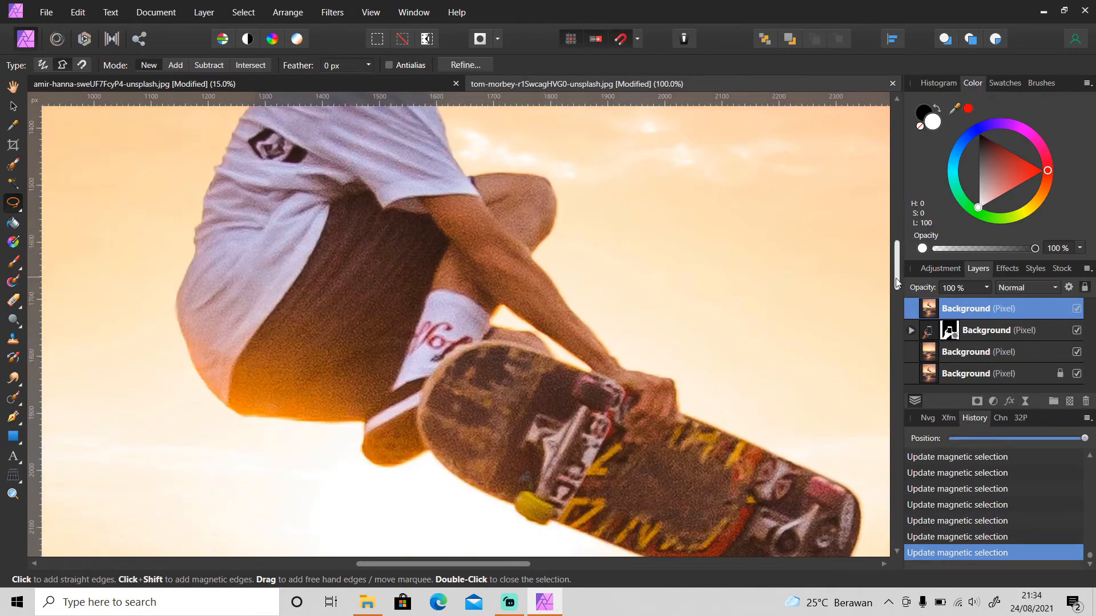
click(587, 293)
click(627, 339)
key(ctrl+z)
key(ctrl+z)
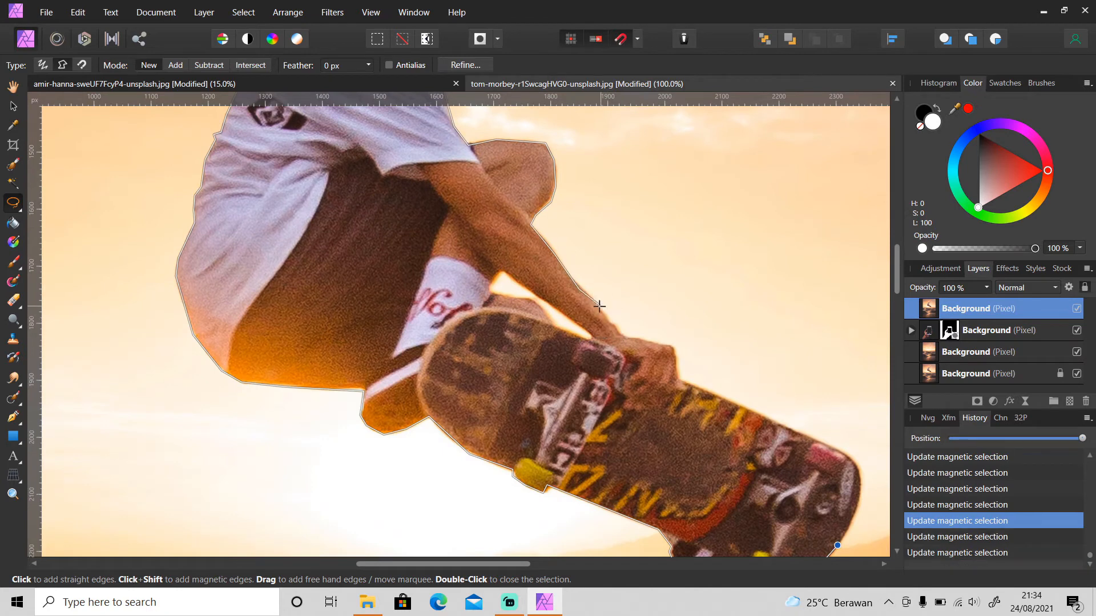
click(601, 308)
click(628, 340)
key(ctrl+z)
key(ctrl+z)
key(ctrl+z)
click(587, 294)
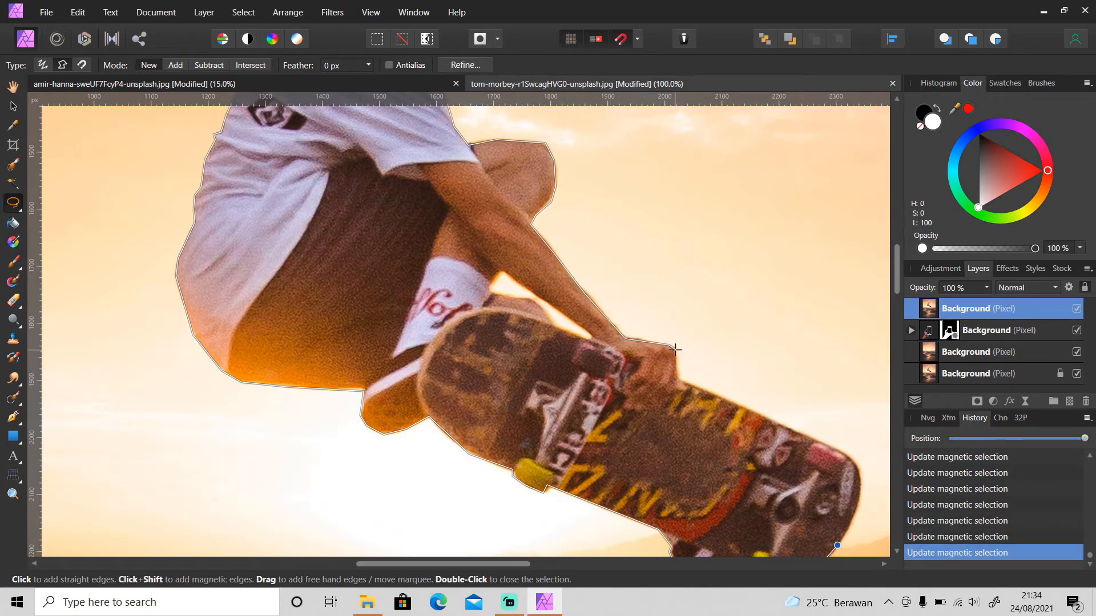
- Close the outline around the skateboard's front end, mask the duplicate layer to the skateboarder selection, and deselect
scroll(867, 324, down, 4)
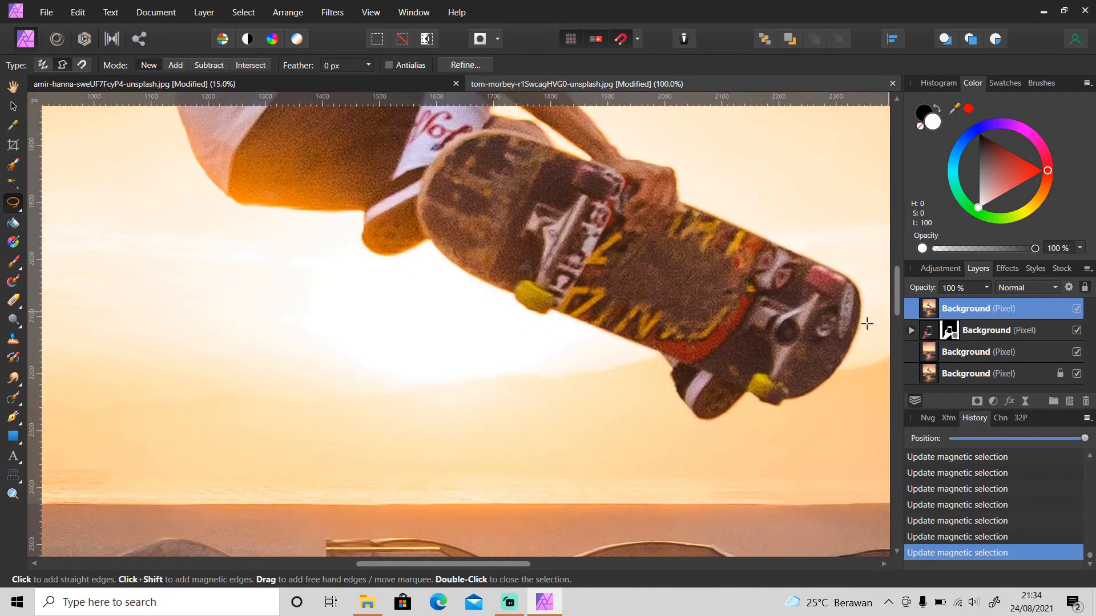
double_click(848, 357)
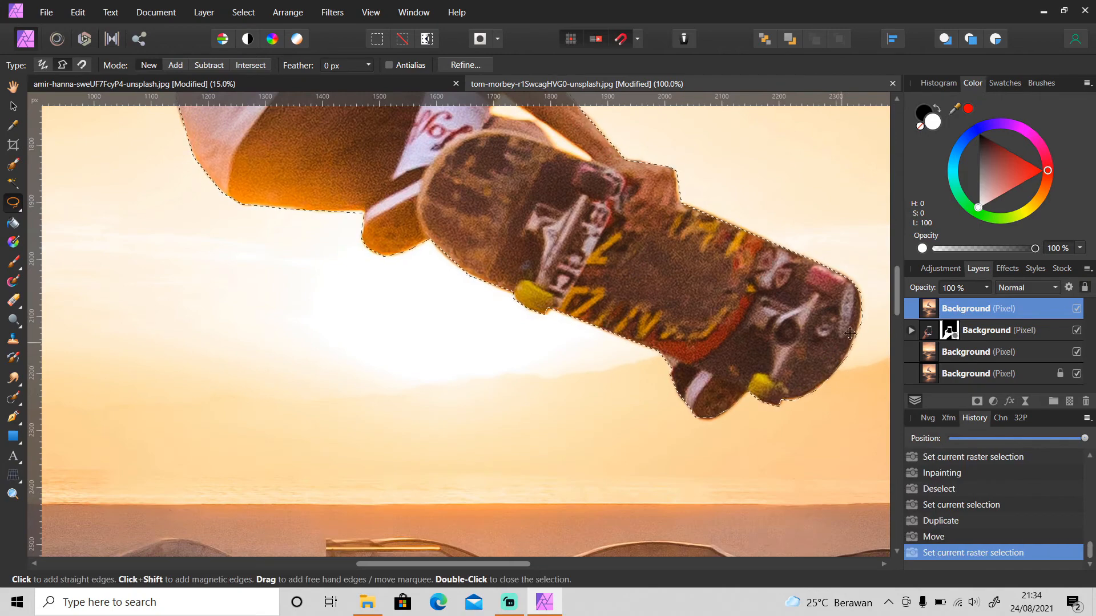
click(976, 401)
key(ctrl+d)
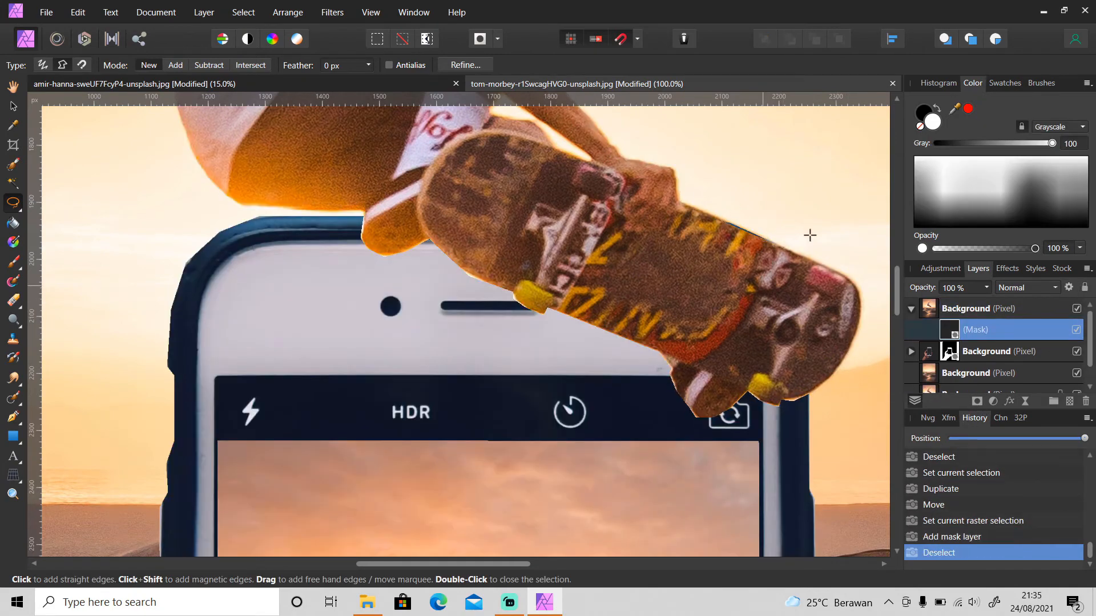
- Outline the sky gap between the forearm, shoe and skateboard, delete it from the skateboarder's mask, and deselect
scroll(758, 239, up, 4)
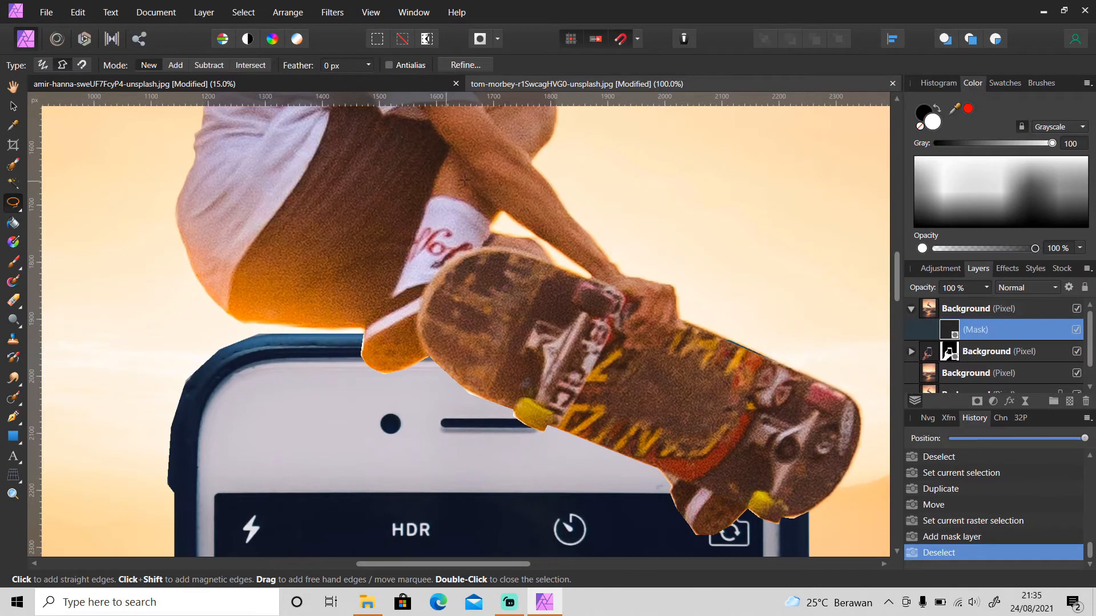
click(503, 211)
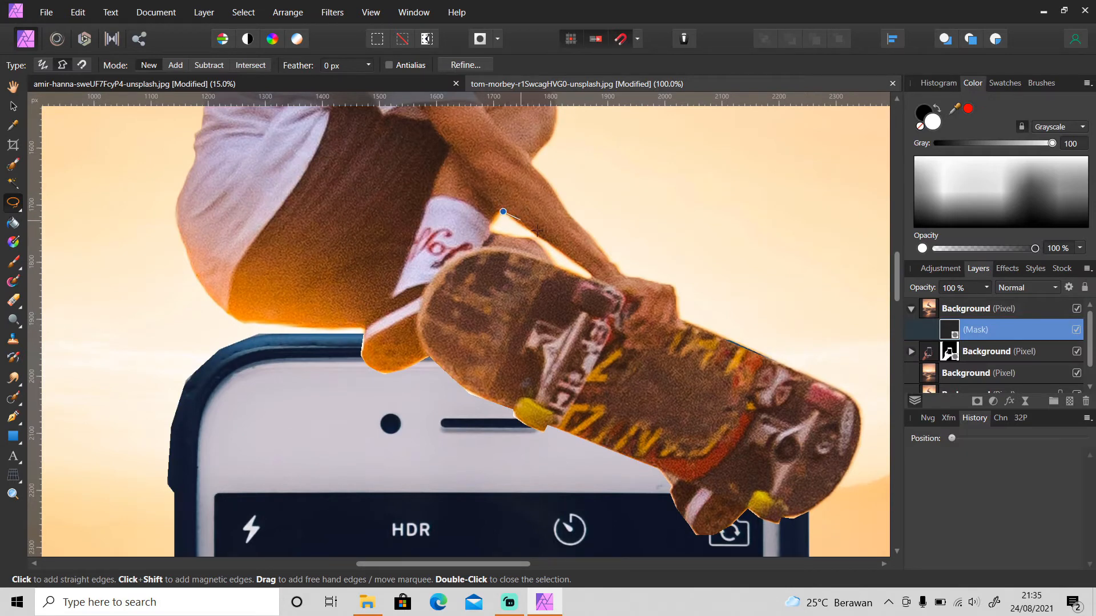
click(593, 278)
click(551, 263)
click(545, 251)
click(530, 237)
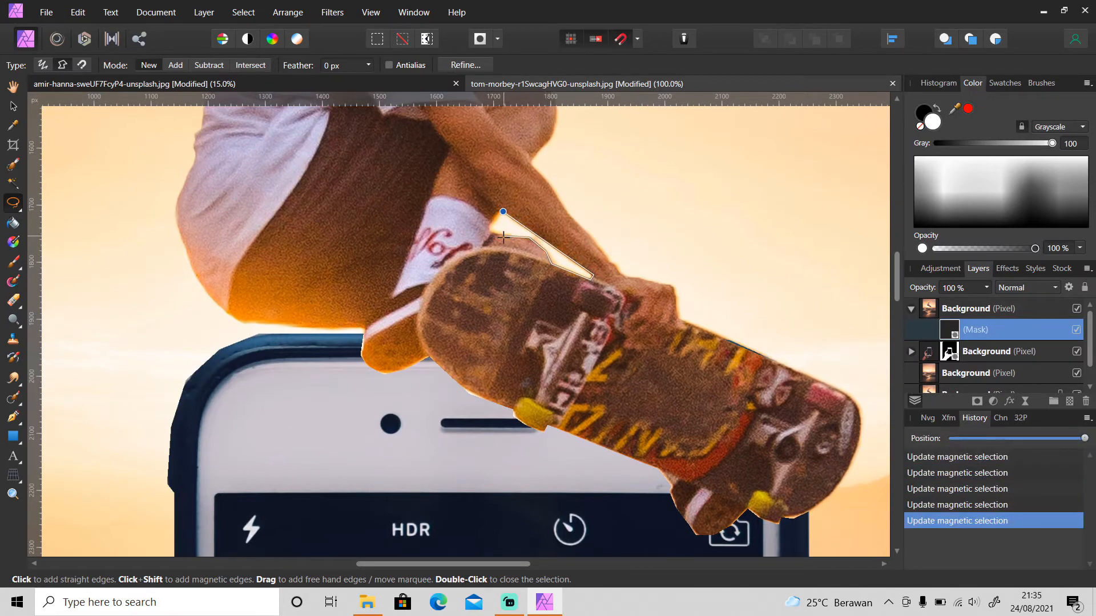
click(506, 233)
click(489, 227)
click(503, 212)
key(Delete)
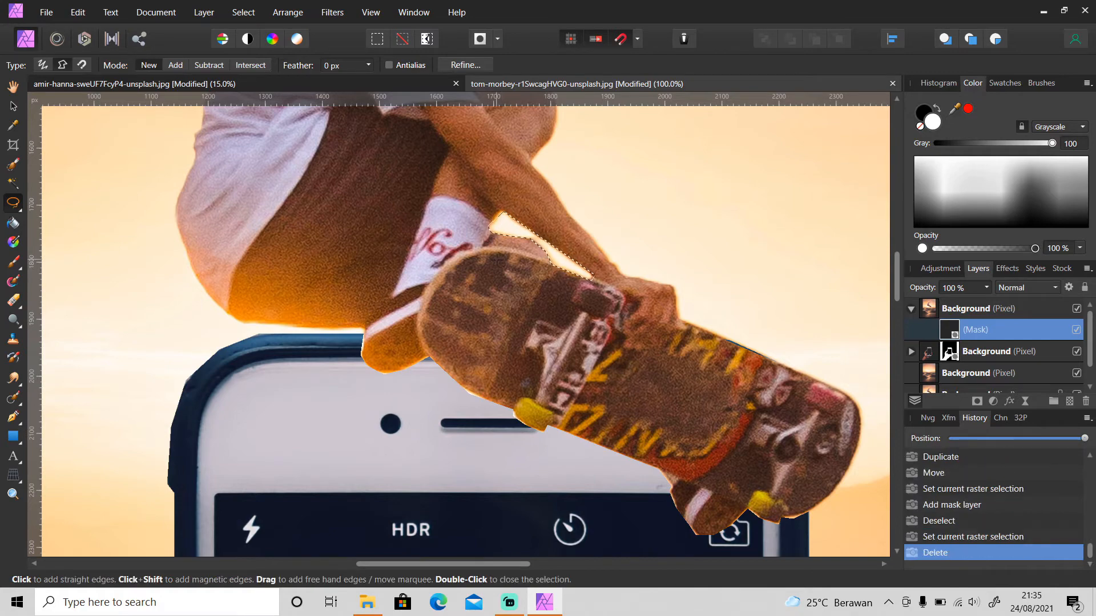
key(ctrl+d)
- Move the masked skateboarder layer down so that he overlaps the phone's screen
key(z)
scroll(484, 420, down, 5)
key(v)
scroll(408, 326, down, 3)
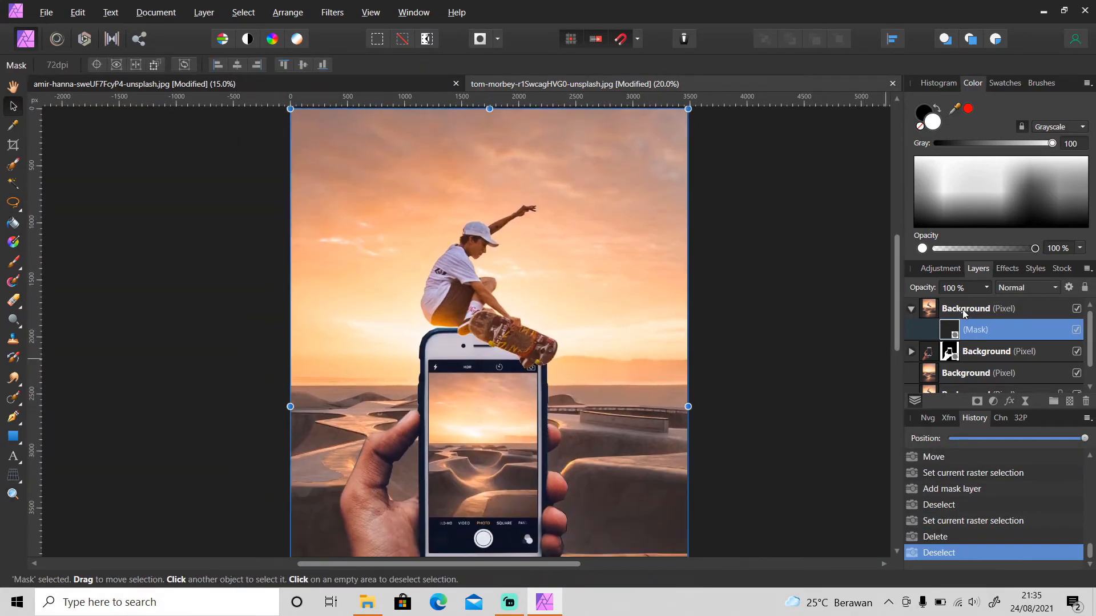
click(482, 315)
drag(486, 321, 484, 391)
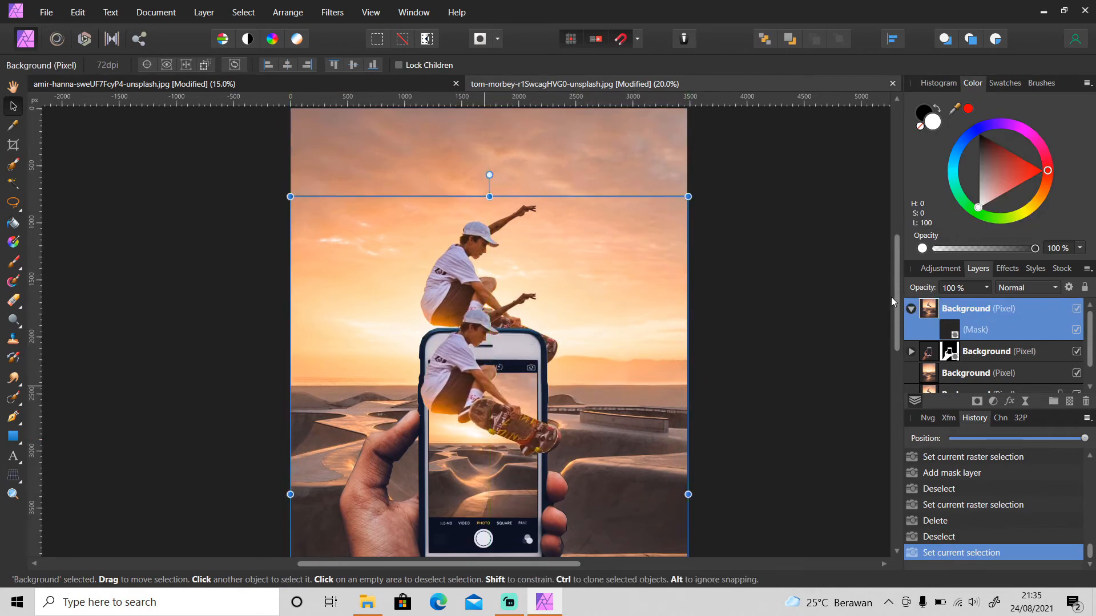
- Select the masked hand layer together with the scaled-down photo layer and shift both slightly leftward behind the skateboarder
scroll(893, 296, down, 3)
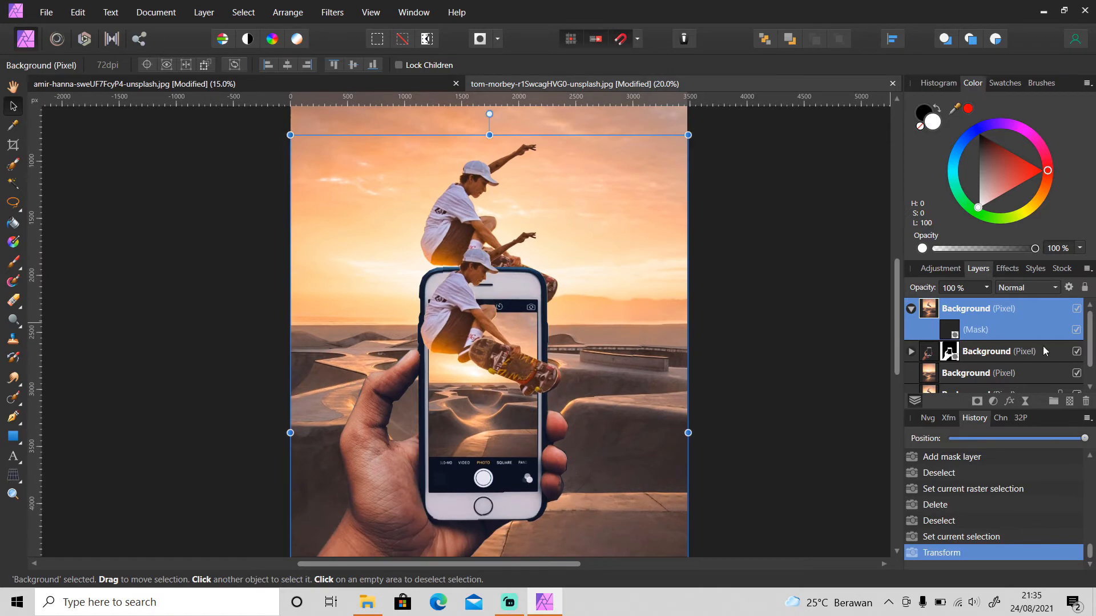
click(1009, 351)
shift+click(988, 372)
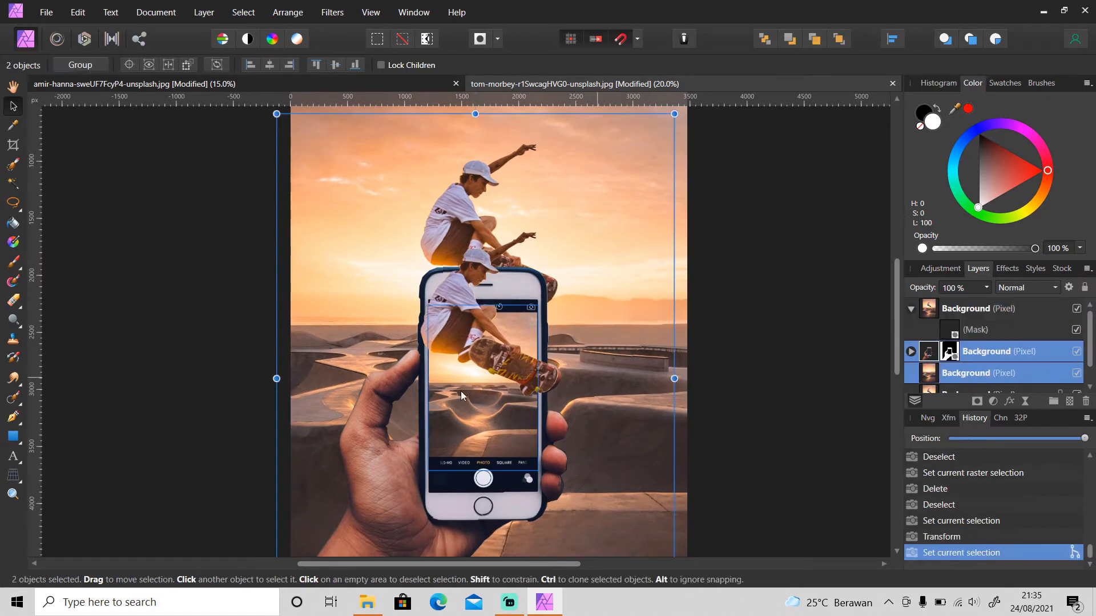
drag(500, 418, 489, 421)
- On the skateboarder's mask, outline the part of the skateboard extending past the phone screen's side edge, delete it, and deselect
click(962, 337)
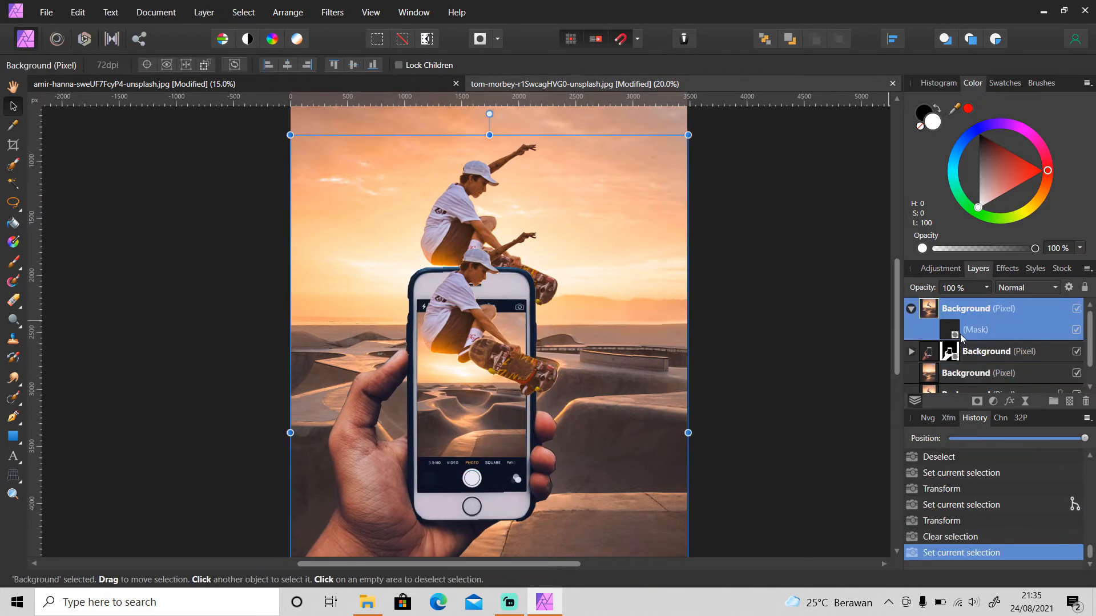
click(910, 334)
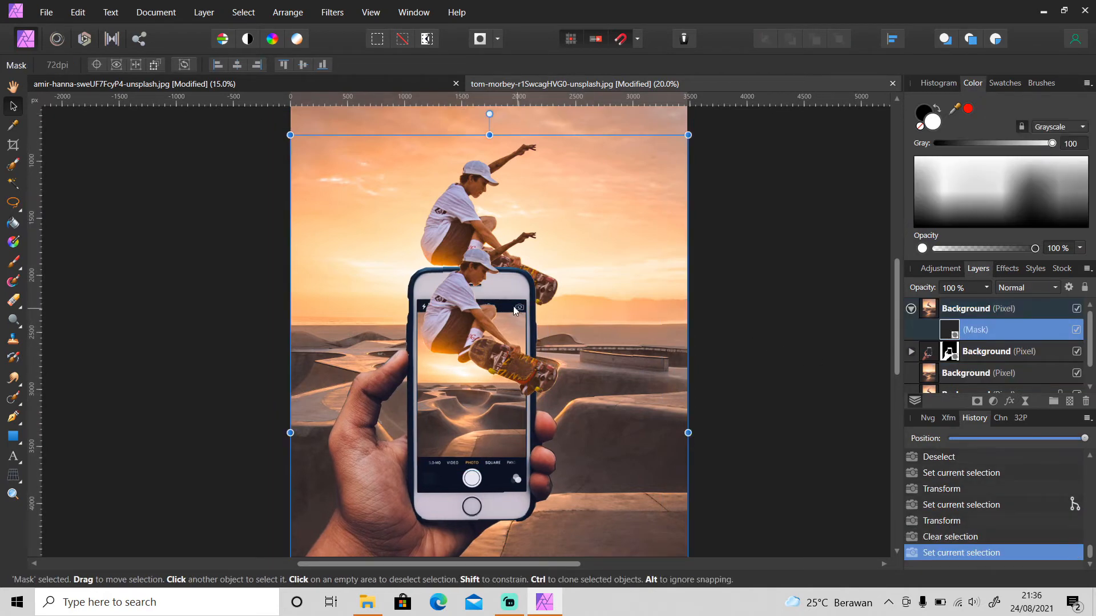
key(z)
click(537, 374)
click(536, 377)
click(537, 379)
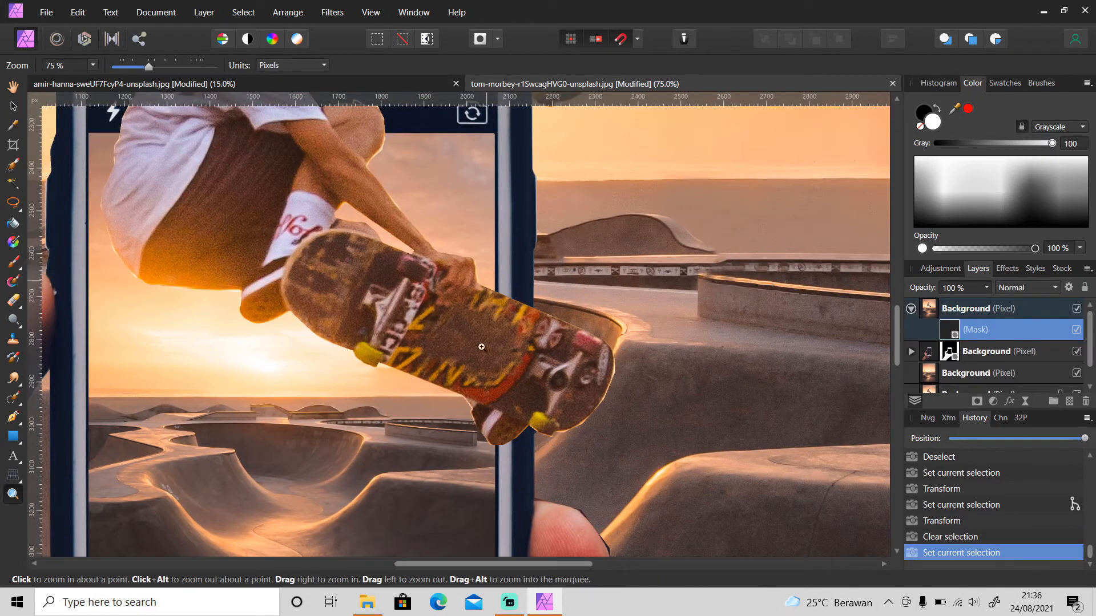
key(l)
click(577, 242)
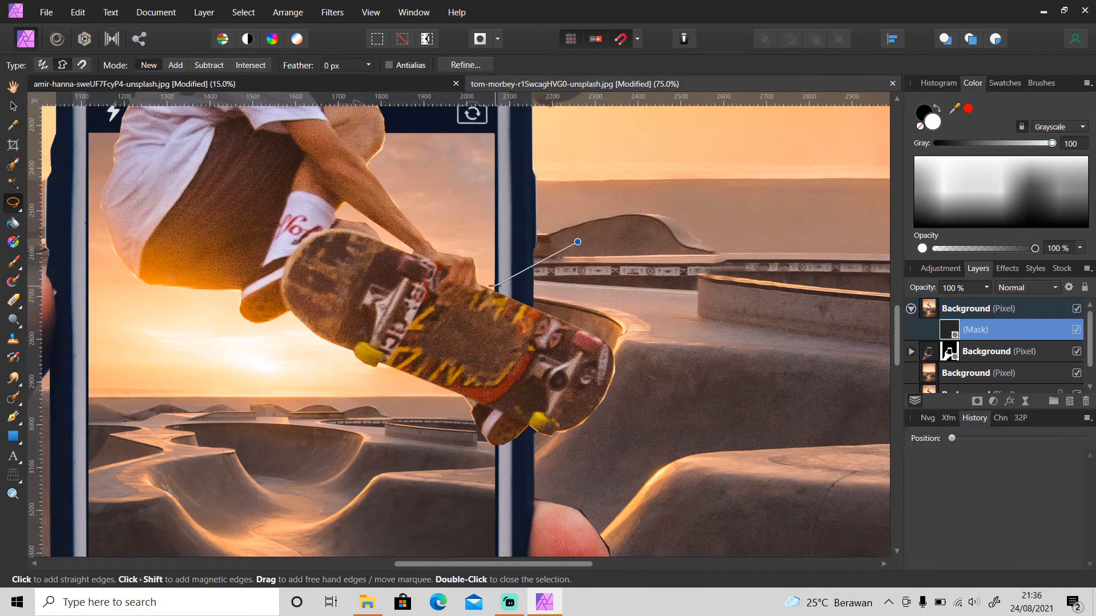
click(494, 282)
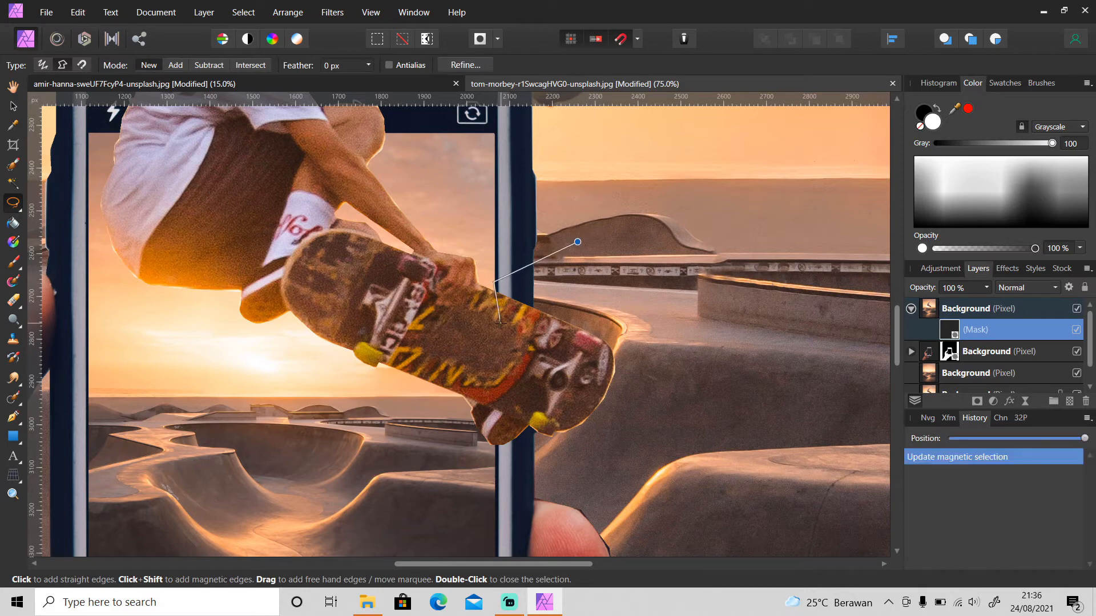
click(494, 475)
double_click(624, 447)
key(Delete)
key(ctrl+d)
- Add a live Gaussian Blur filter with a radius of 6 to the locked bottom photo layer
key(z)
key(ctrl+0)
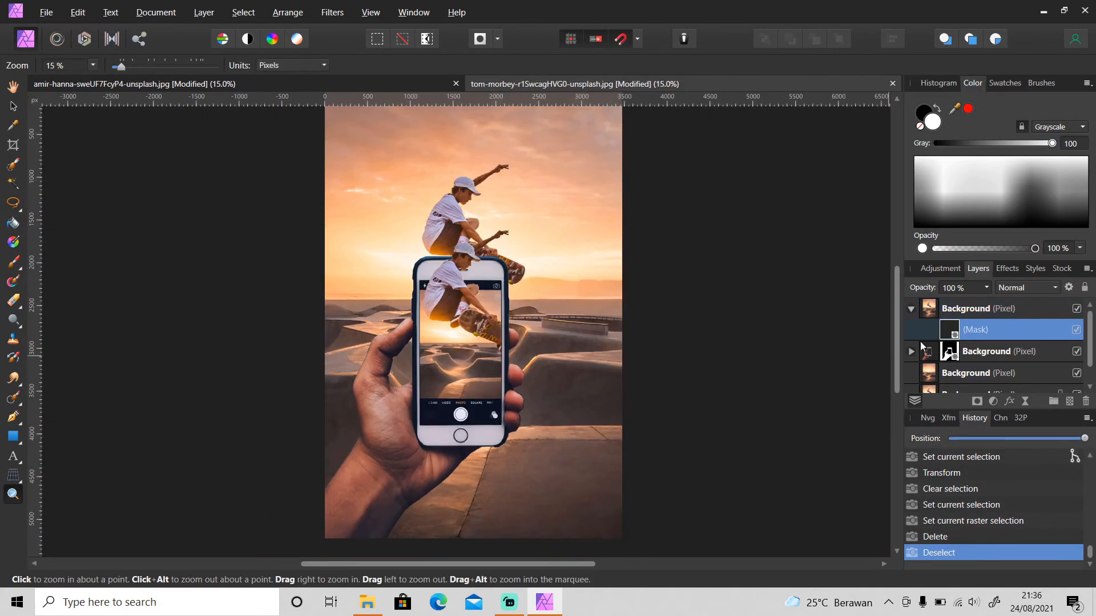
drag(895, 323, 895, 340)
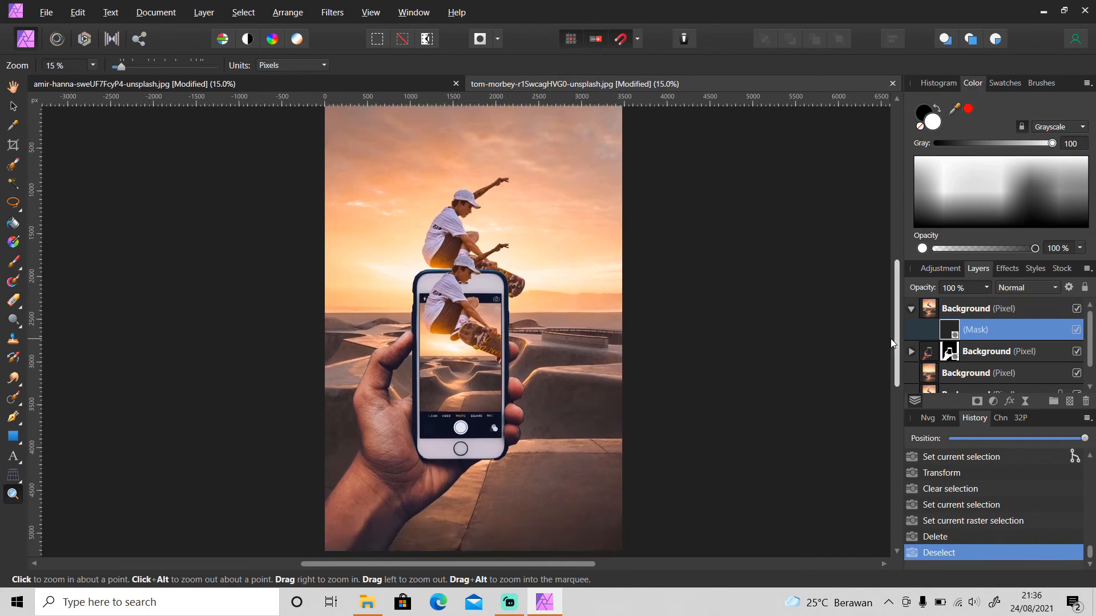
click(912, 310)
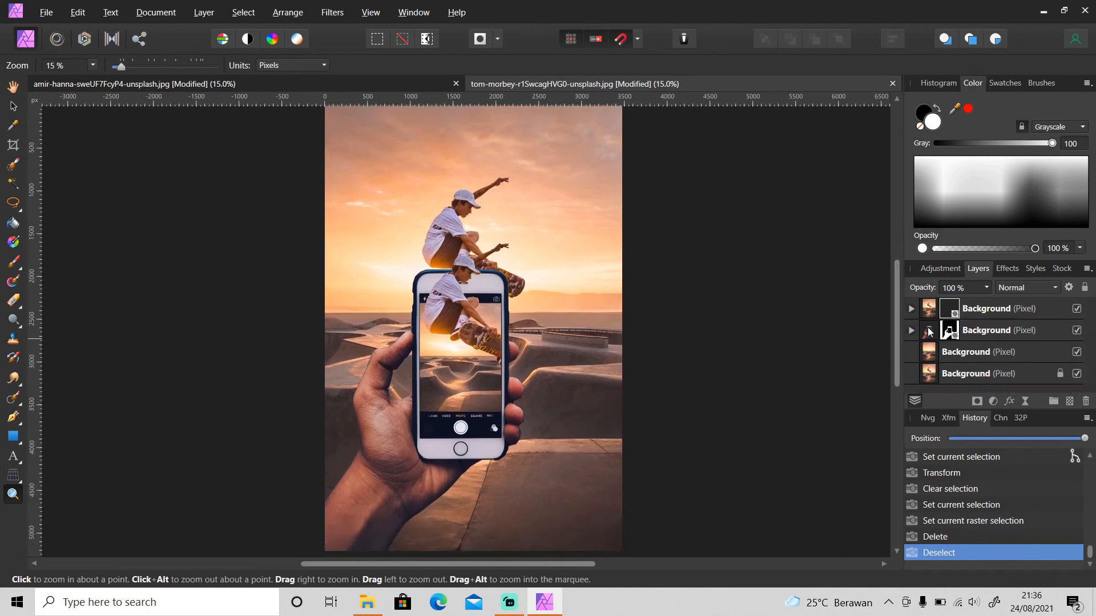
click(958, 376)
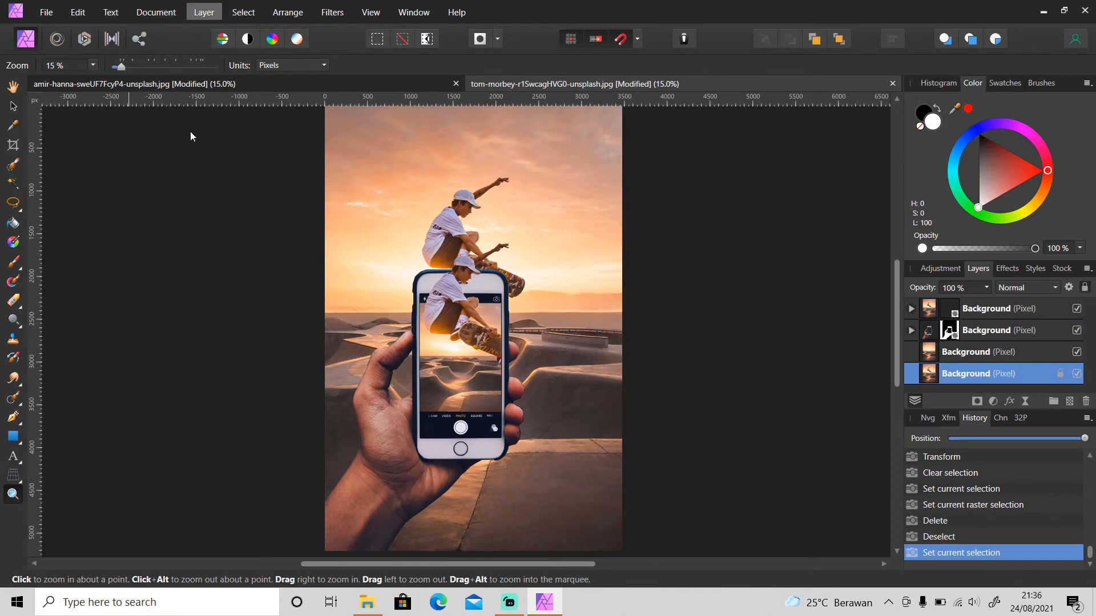
mouse_move(235, 189)
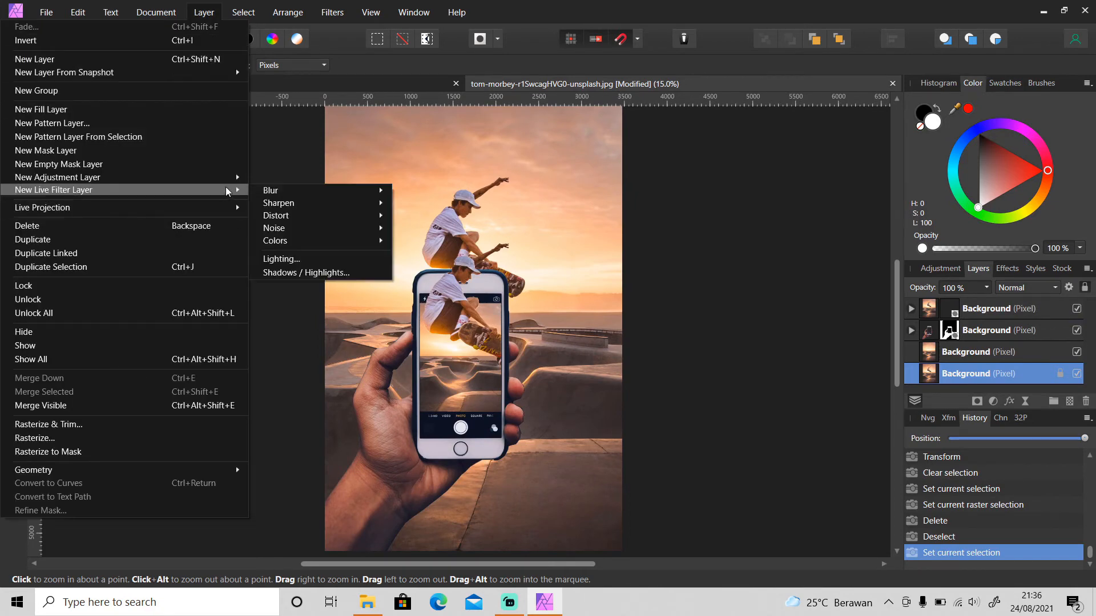
mouse_move(272, 191)
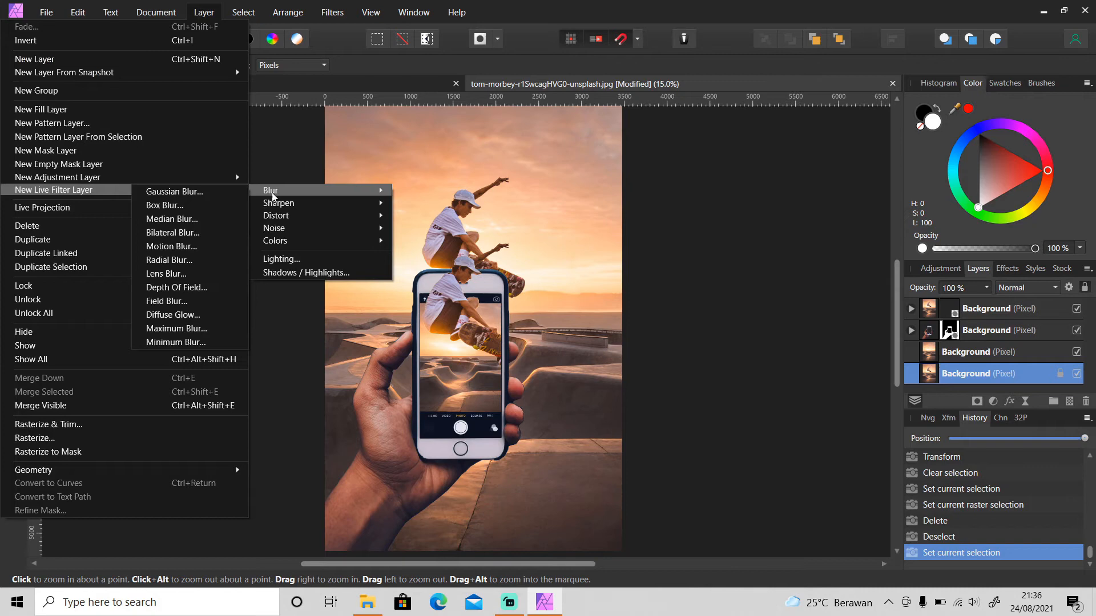
click(206, 192)
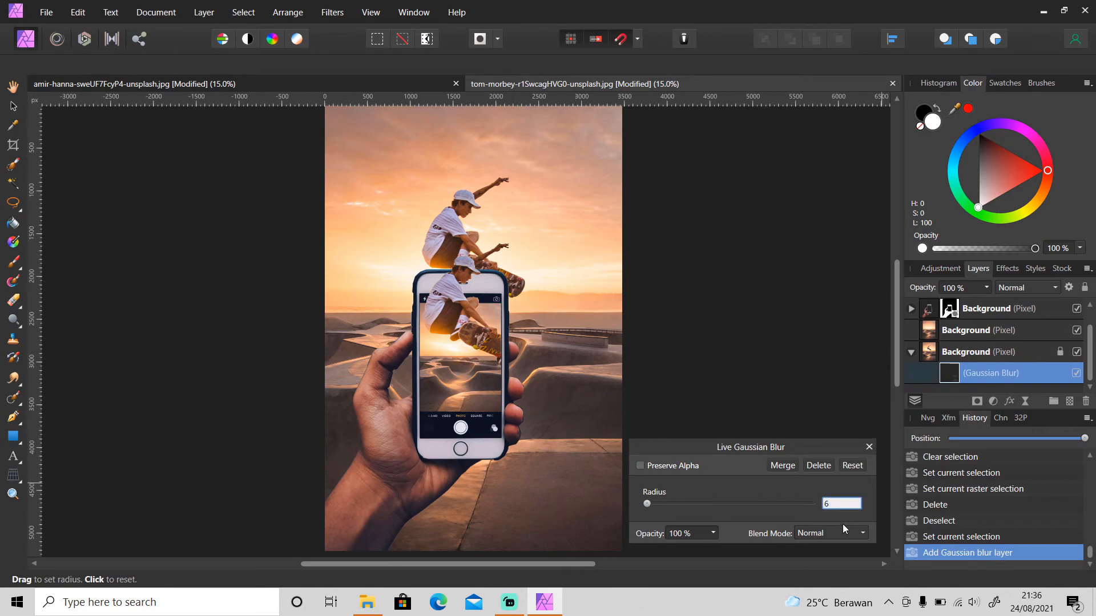
key(Return)
click(869, 444)
key(z)
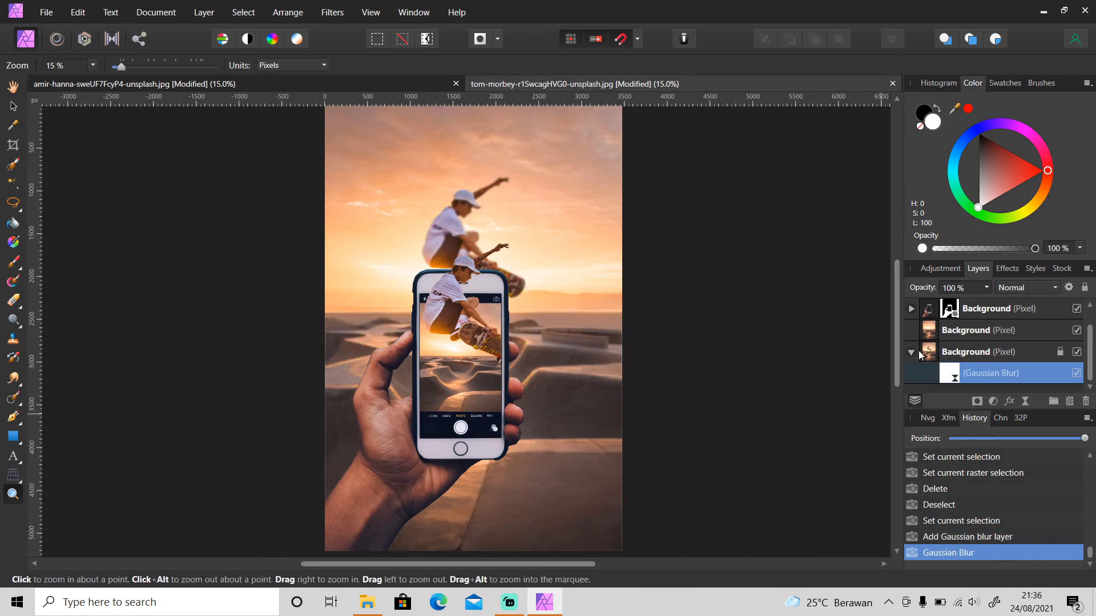
click(911, 352)
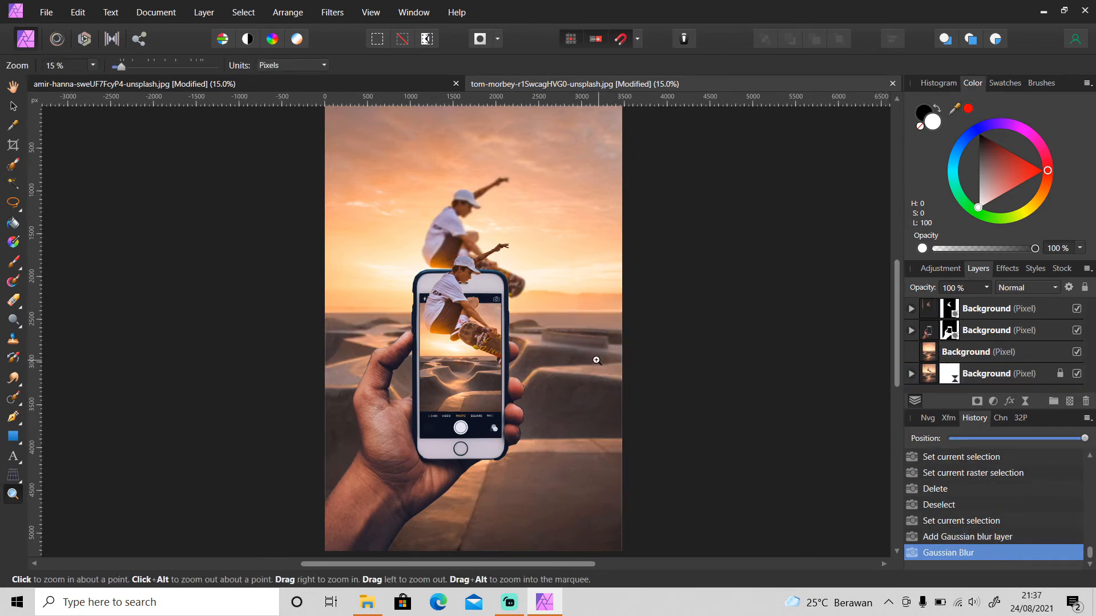
- Open the blurred bottom photo layer for developing, raise its shadows to 16% and lower its highlights
click(1003, 377)
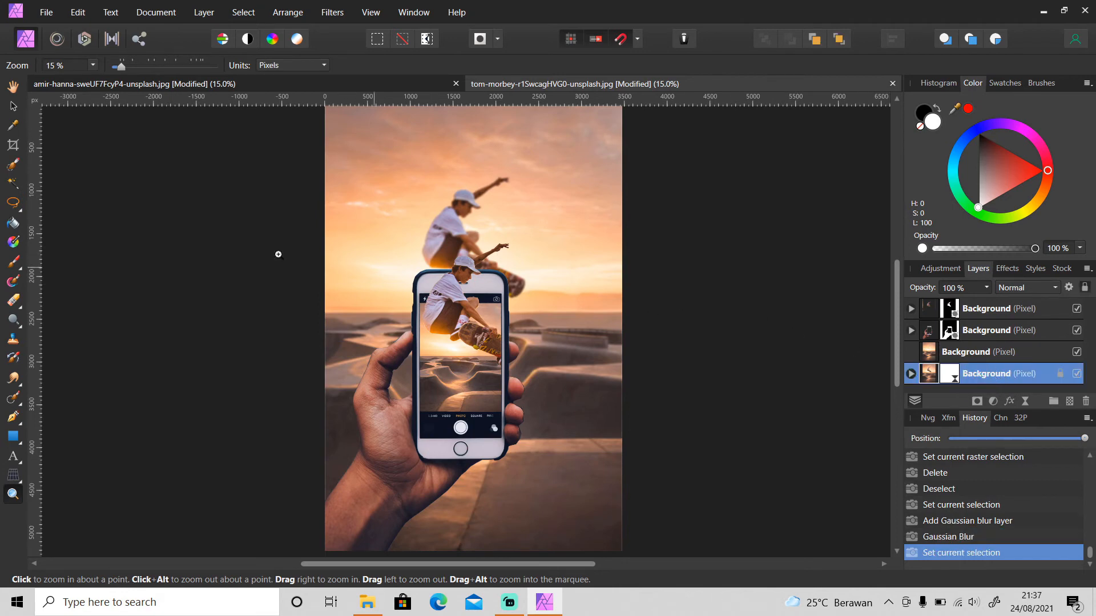
click(78, 43)
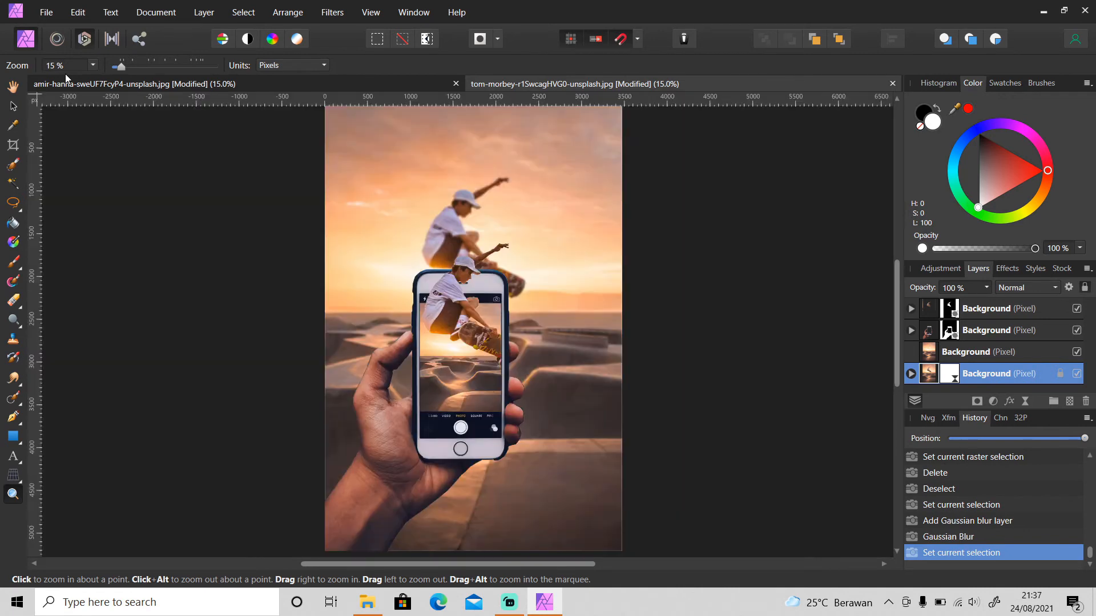
scroll(1068, 477, down, 3)
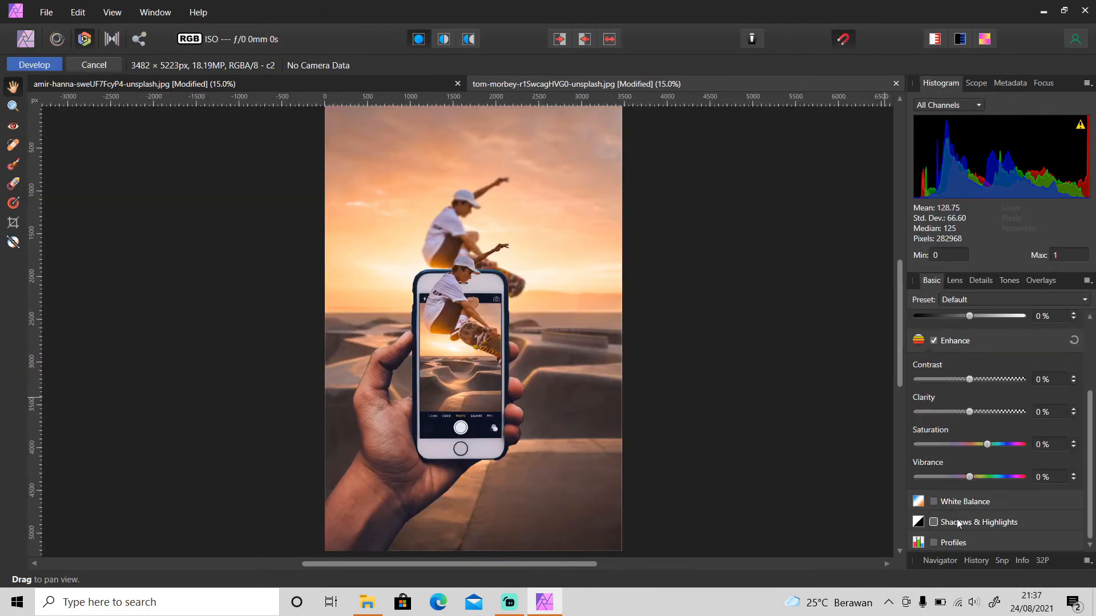
scroll(1071, 460, down, 2)
click(978, 486)
drag(969, 518, 940, 518)
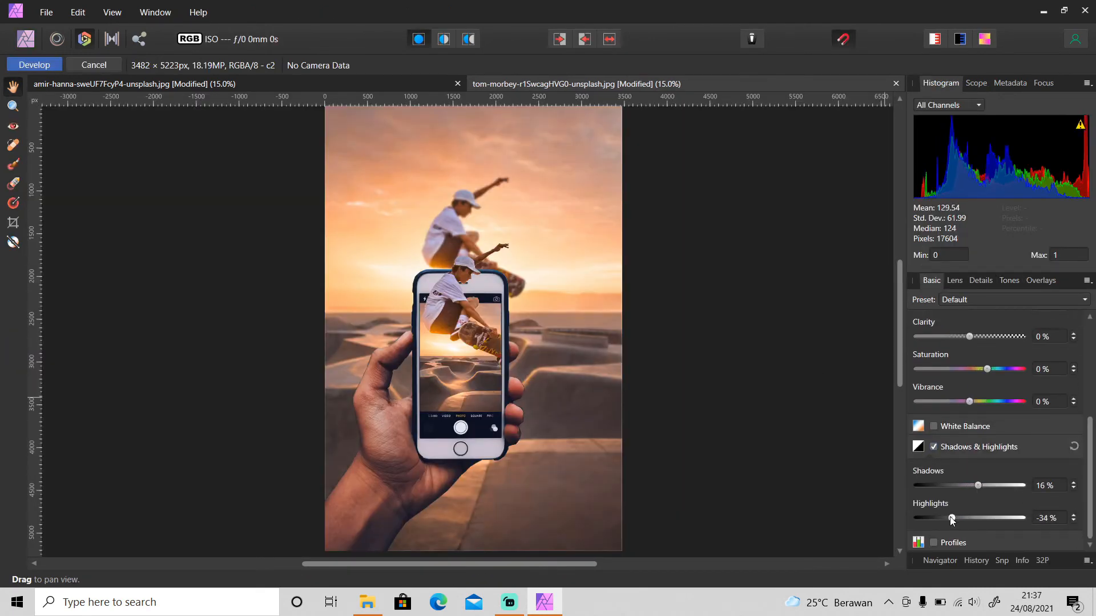
- Set the background photo's contrast to 8% and blackpoint to 5%, and apply the development
scroll(1000, 506, up, 4)
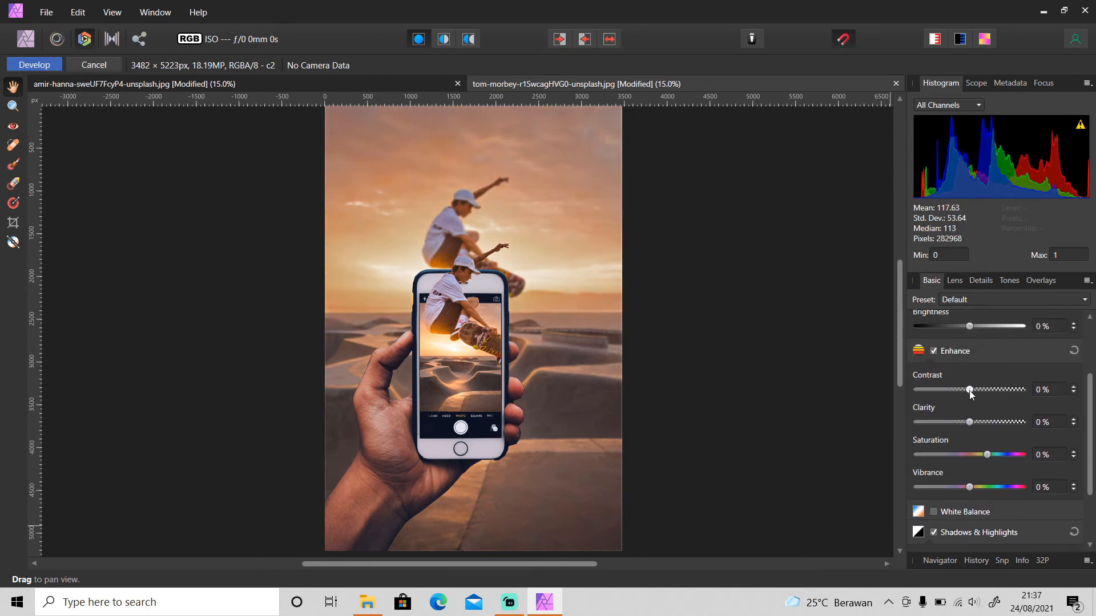
click(978, 389)
scroll(1071, 421, up, 3)
click(960, 373)
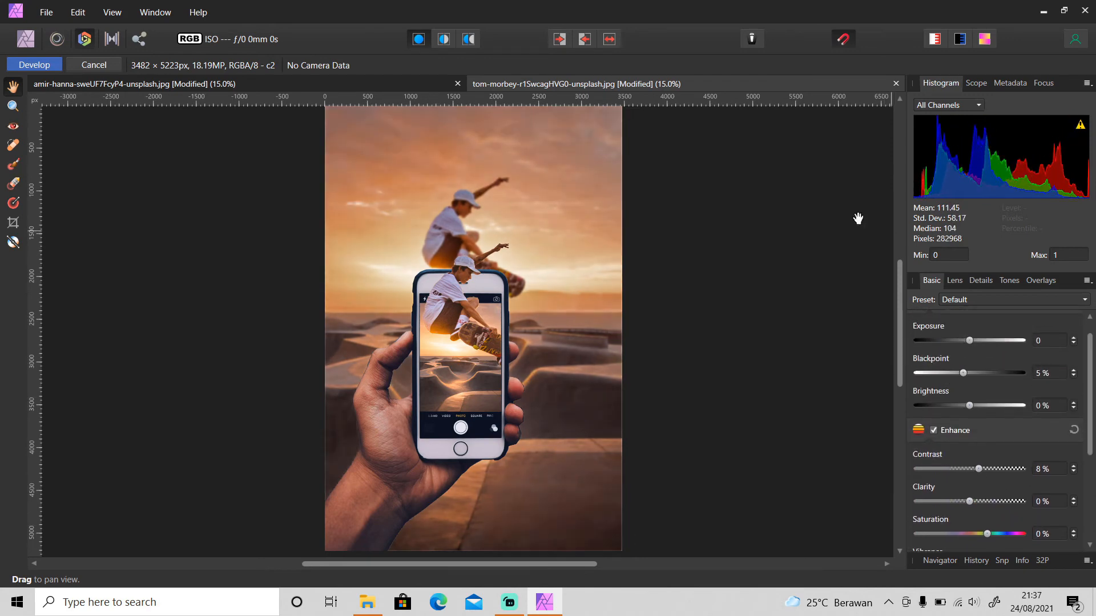
click(34, 64)
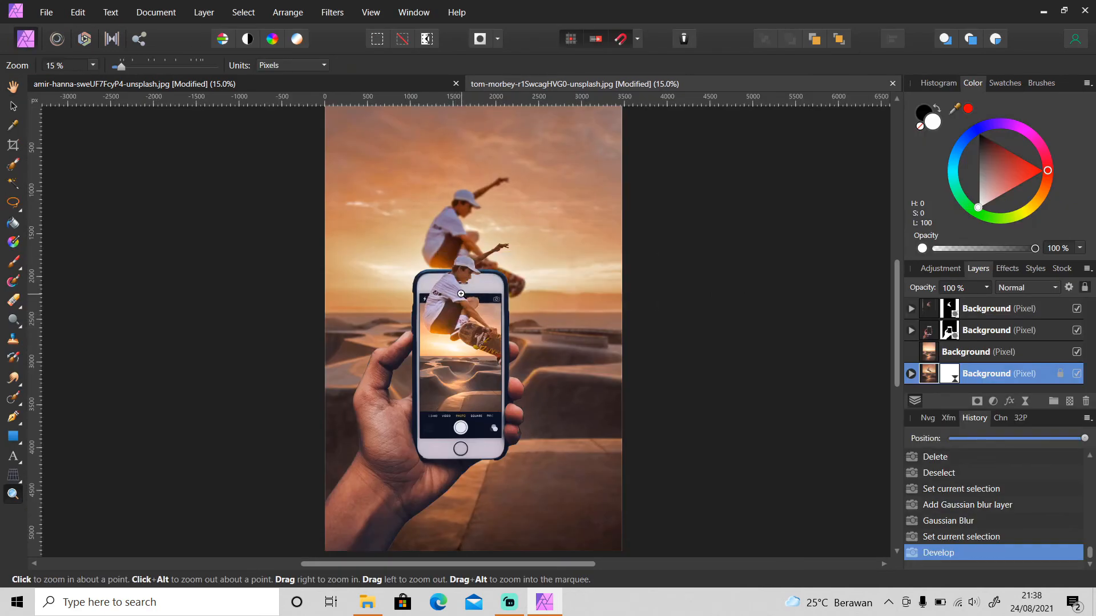
- Add an empty pixel layer between the masked skateboarder layer and the masked hand layer
click(468, 301)
click(468, 302)
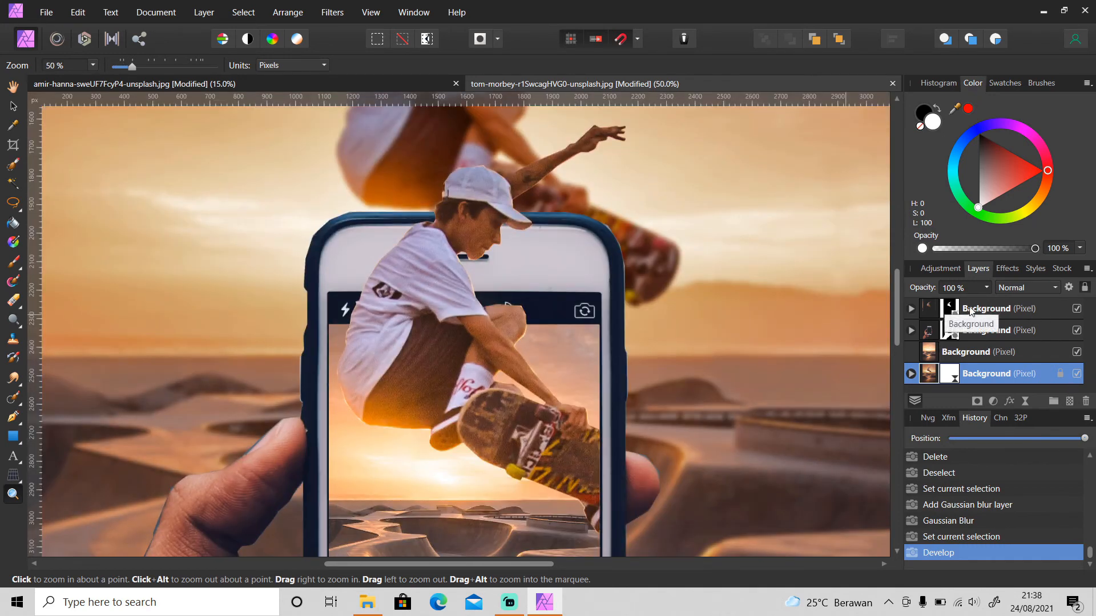
click(994, 311)
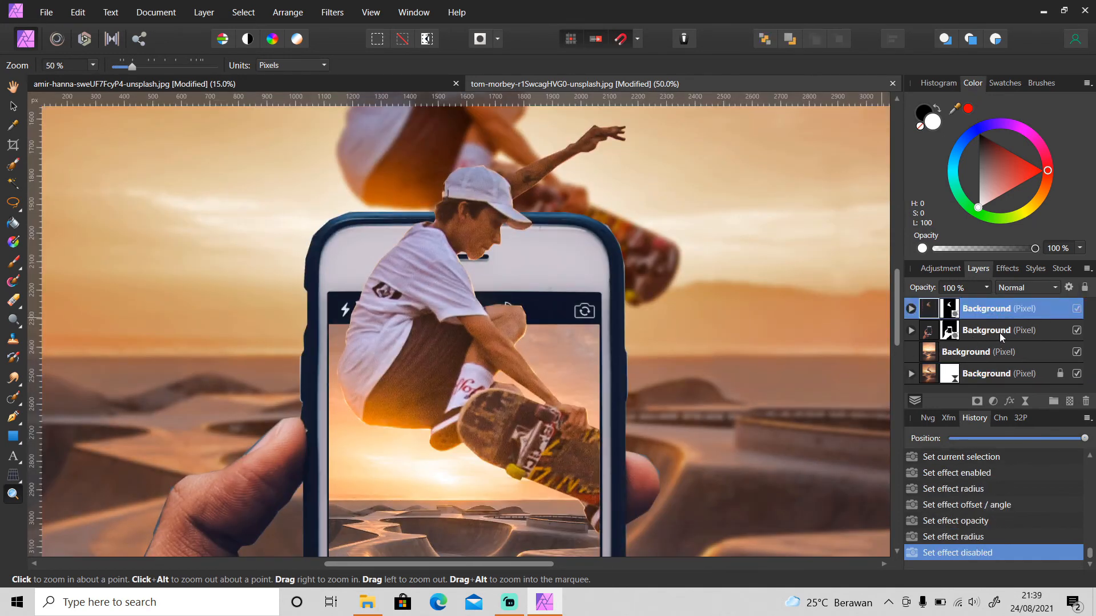
click(999, 334)
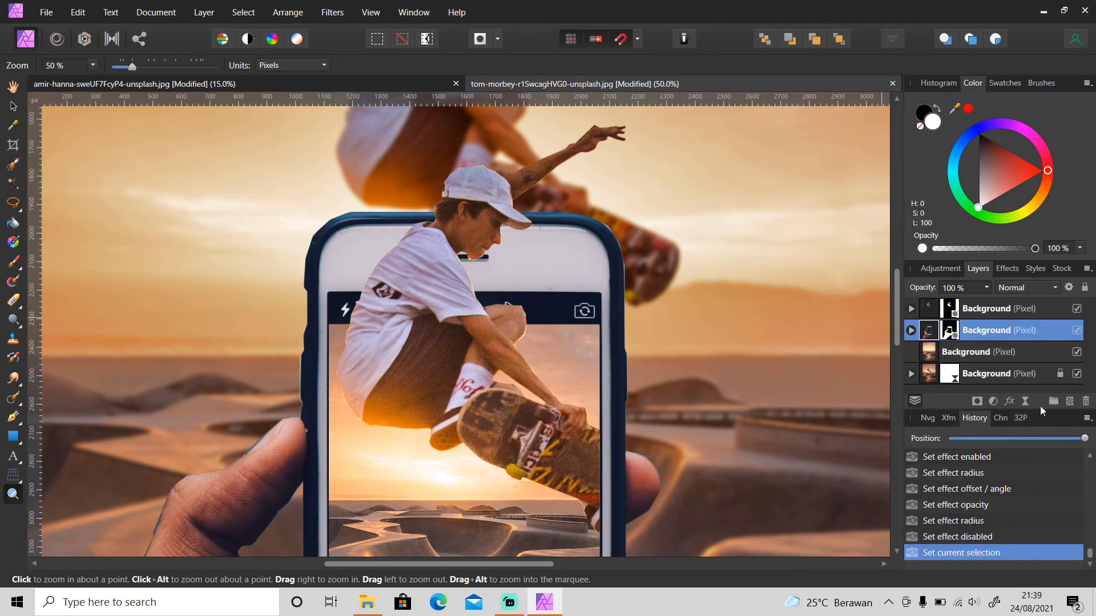
click(1070, 403)
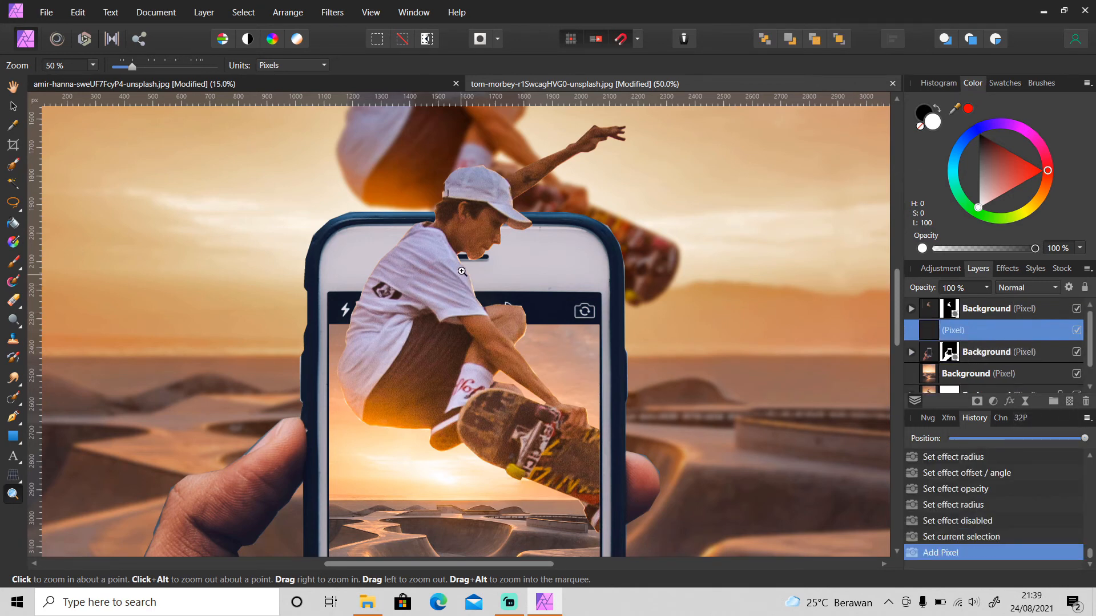
- Paint soft black shadows on the new layer around the skateboarder's face, chest and back where he overlaps the phone
key(b)
mouse_move(468, 254)
mouse_down()
mouse_move(501, 232)
mouse_move(497, 243)
mouse_up()
drag(497, 242, 488, 253)
drag(488, 253, 476, 258)
drag(473, 258, 464, 258)
drag(460, 258, 471, 283)
drag(371, 281, 405, 234)
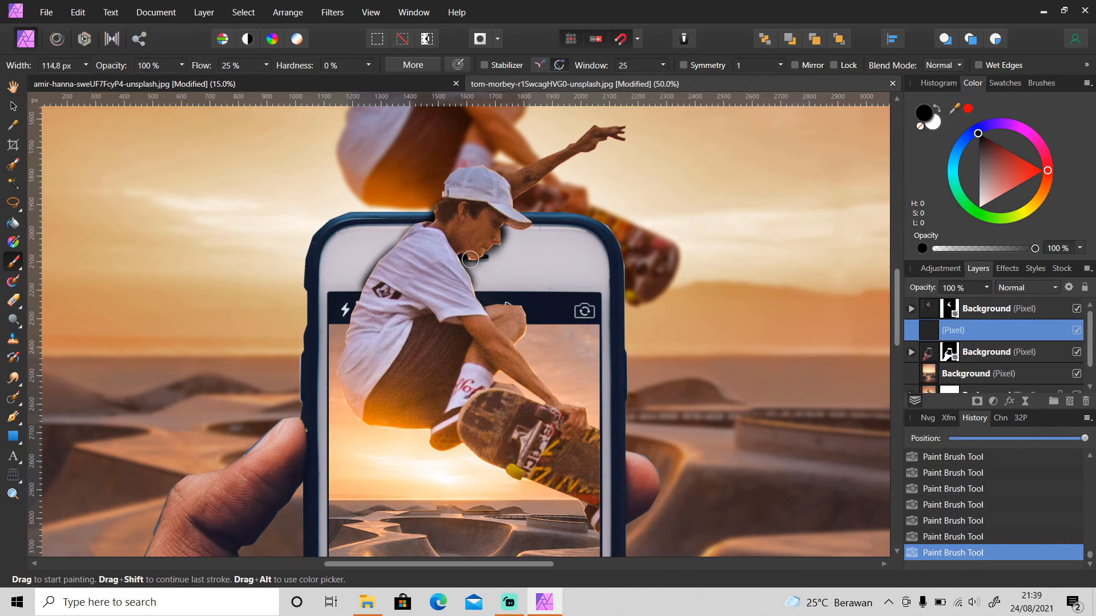
- Lower the painted shadow layer's opacity to 25% and toggle its visibility to compare the effect
mouse_move(986, 287)
mouse_down()
mouse_move(984, 303)
mouse_move(914, 299)
mouse_up()
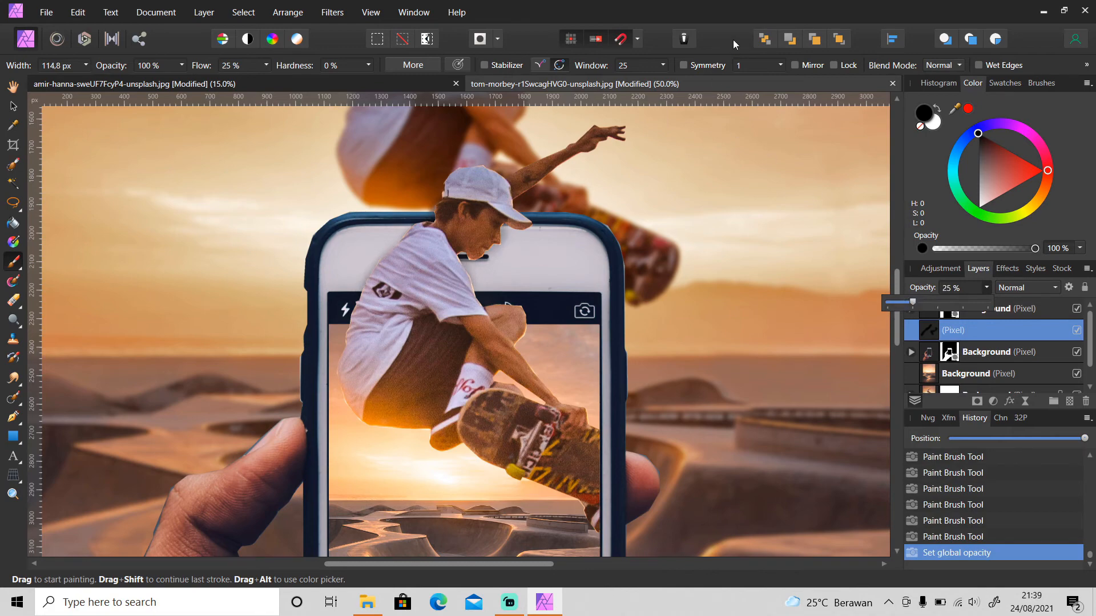
click(1077, 334)
click(1077, 335)
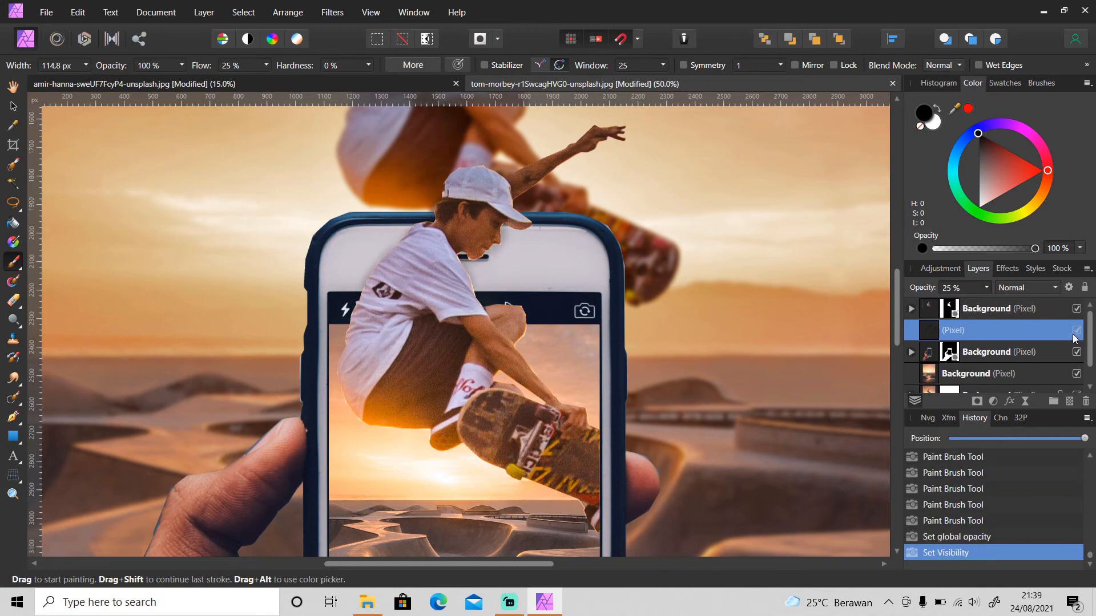
- Review the whole composite and clear the layer selection
key(z)
scroll(457, 357, down, 5)
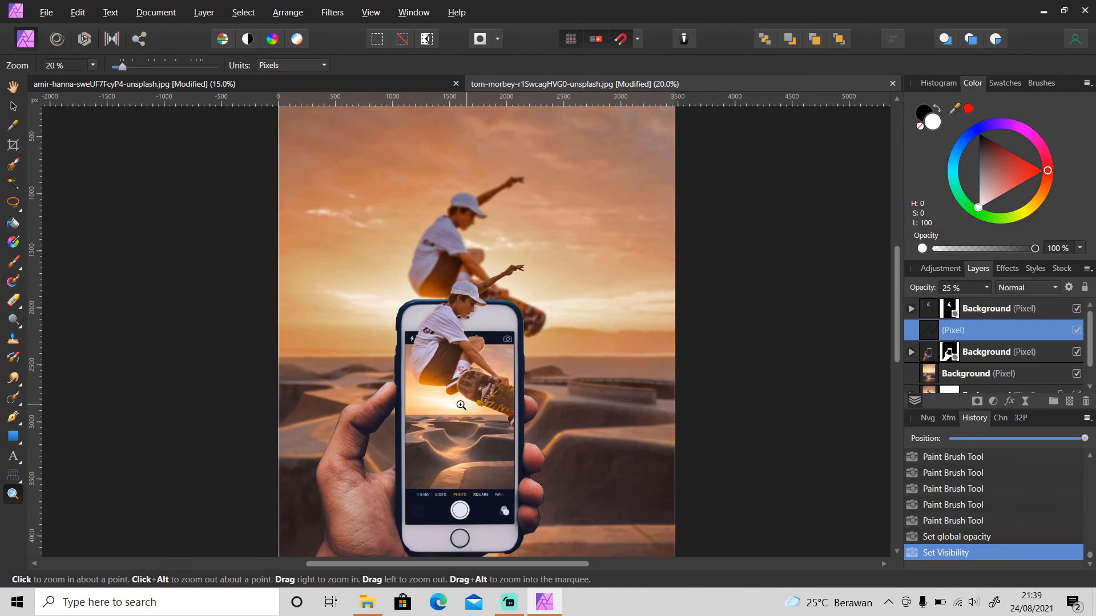
scroll(475, 403, down, 1)
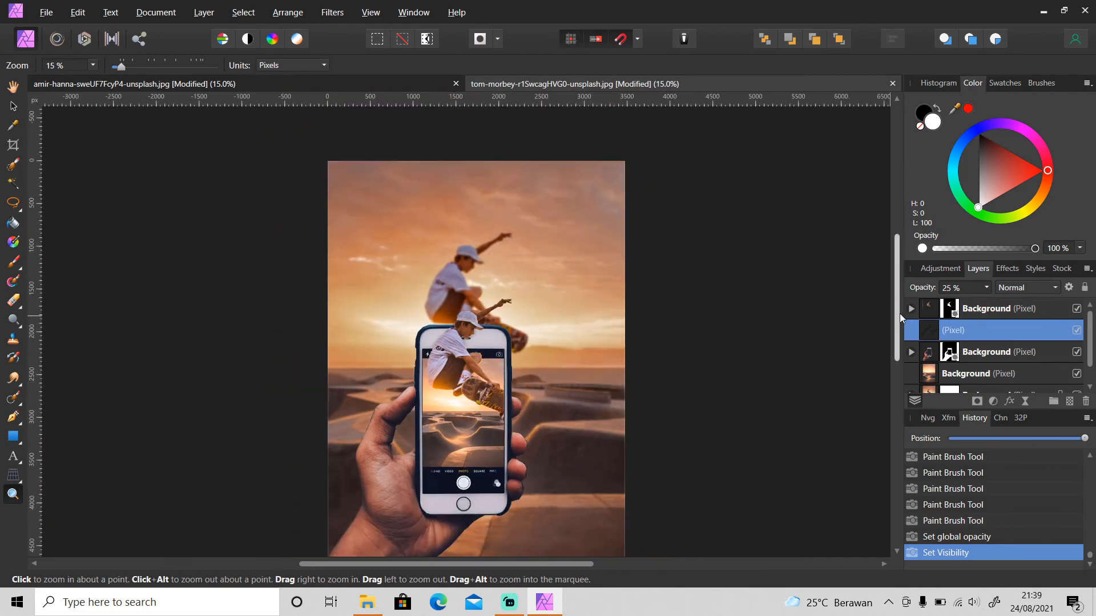
drag(896, 334, 896, 354)
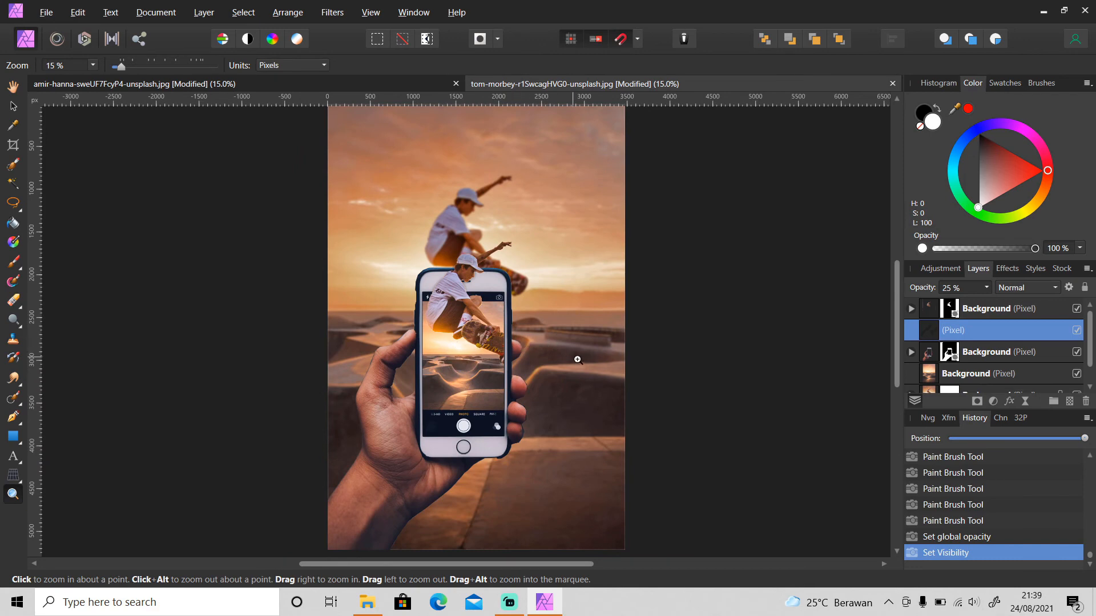
key(v)
click(652, 321)
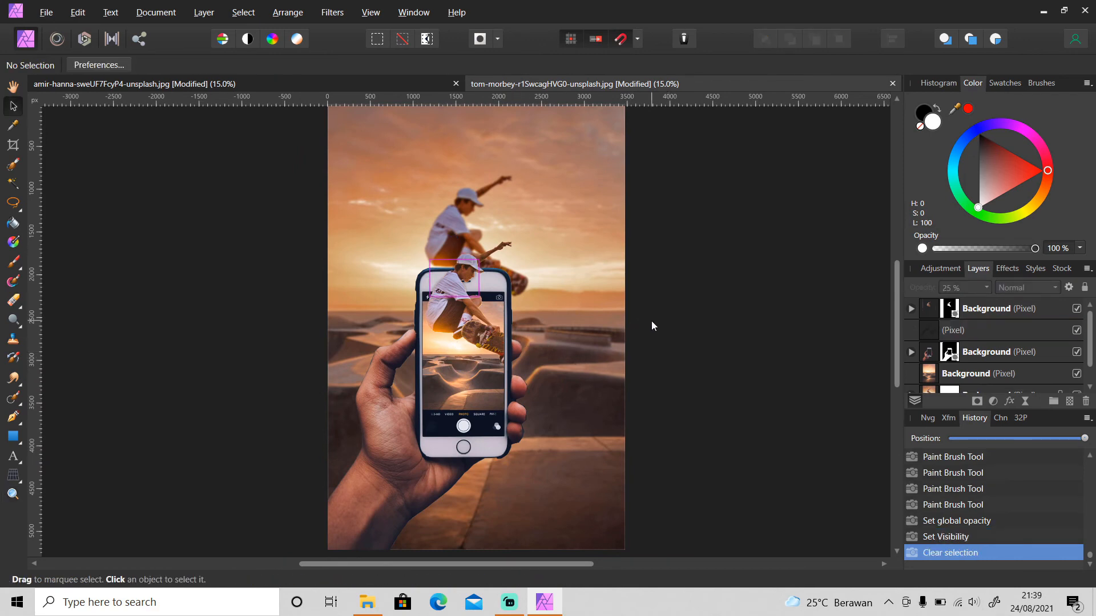